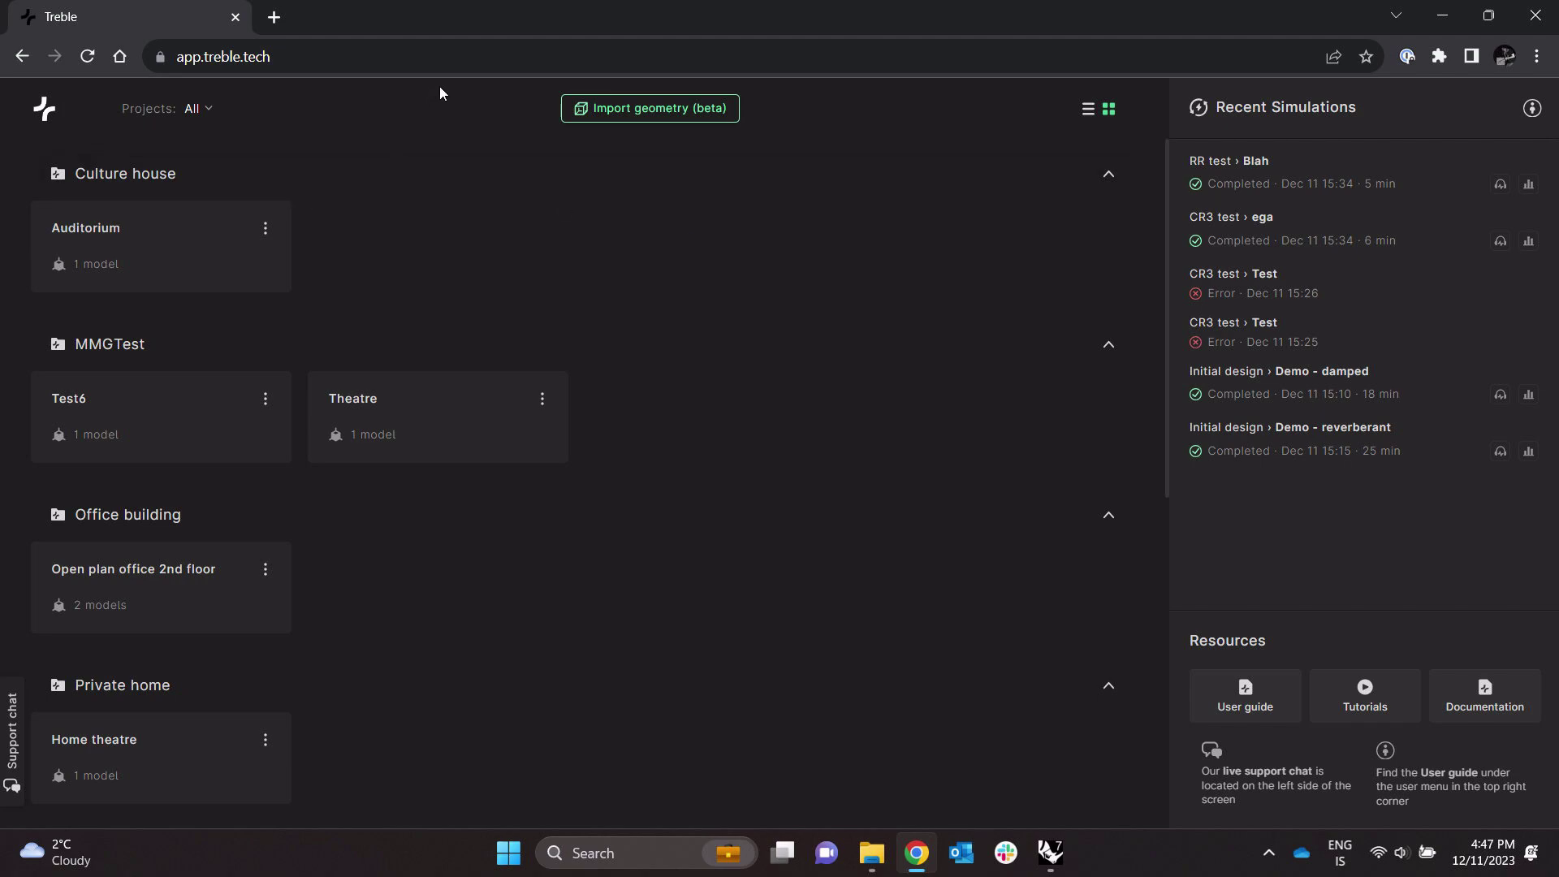
- Drop rr3_studio_no_window.dxf from the test geometry folder into Treble's import area and start importing
left_click(655, 113)
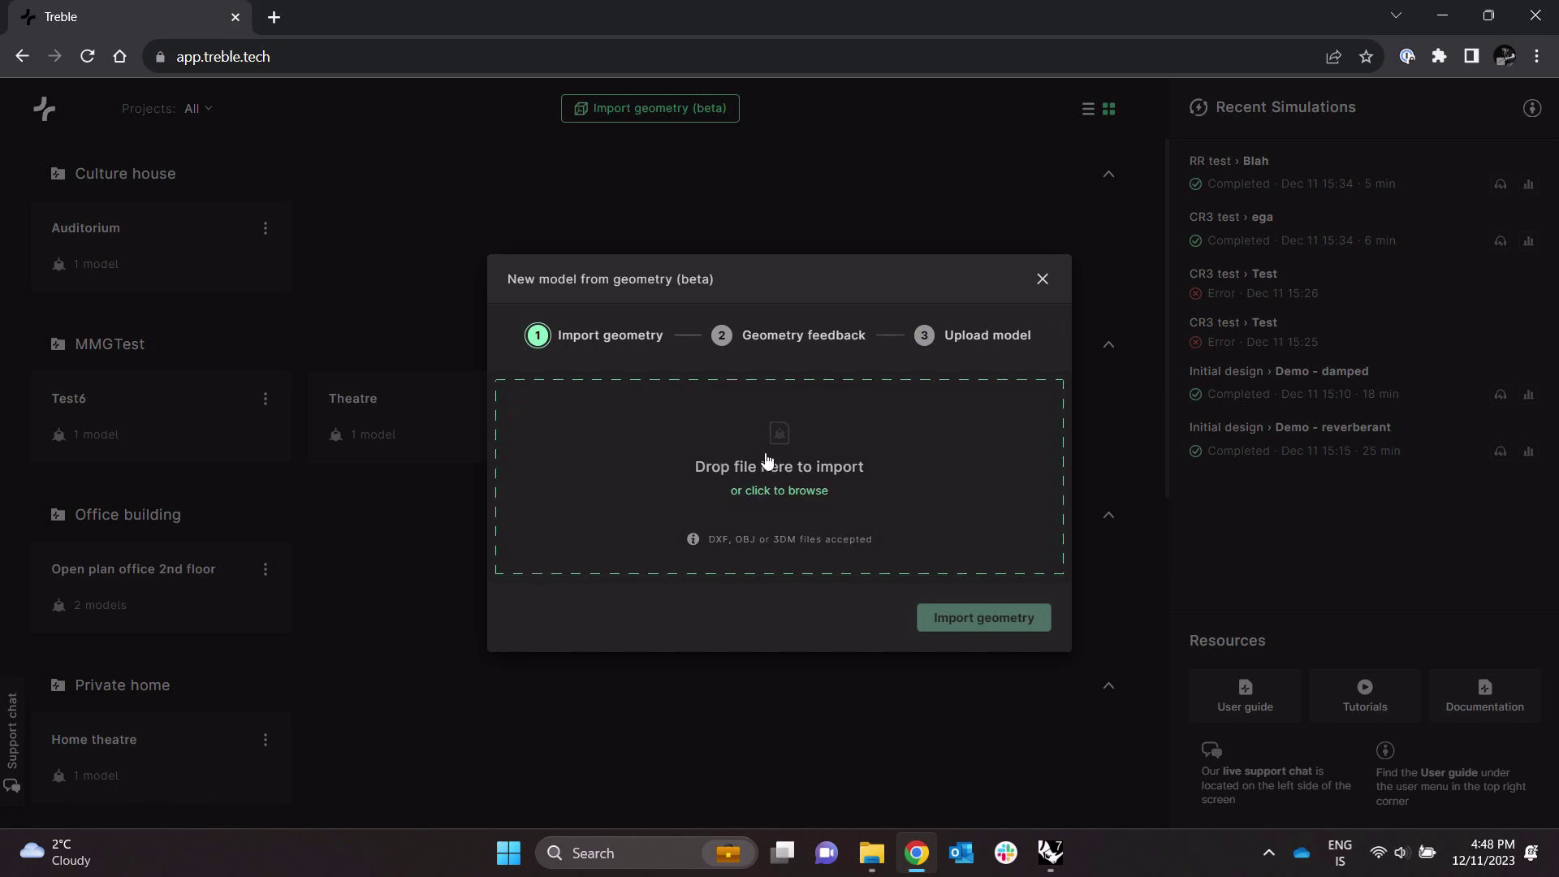
left_click(869, 853)
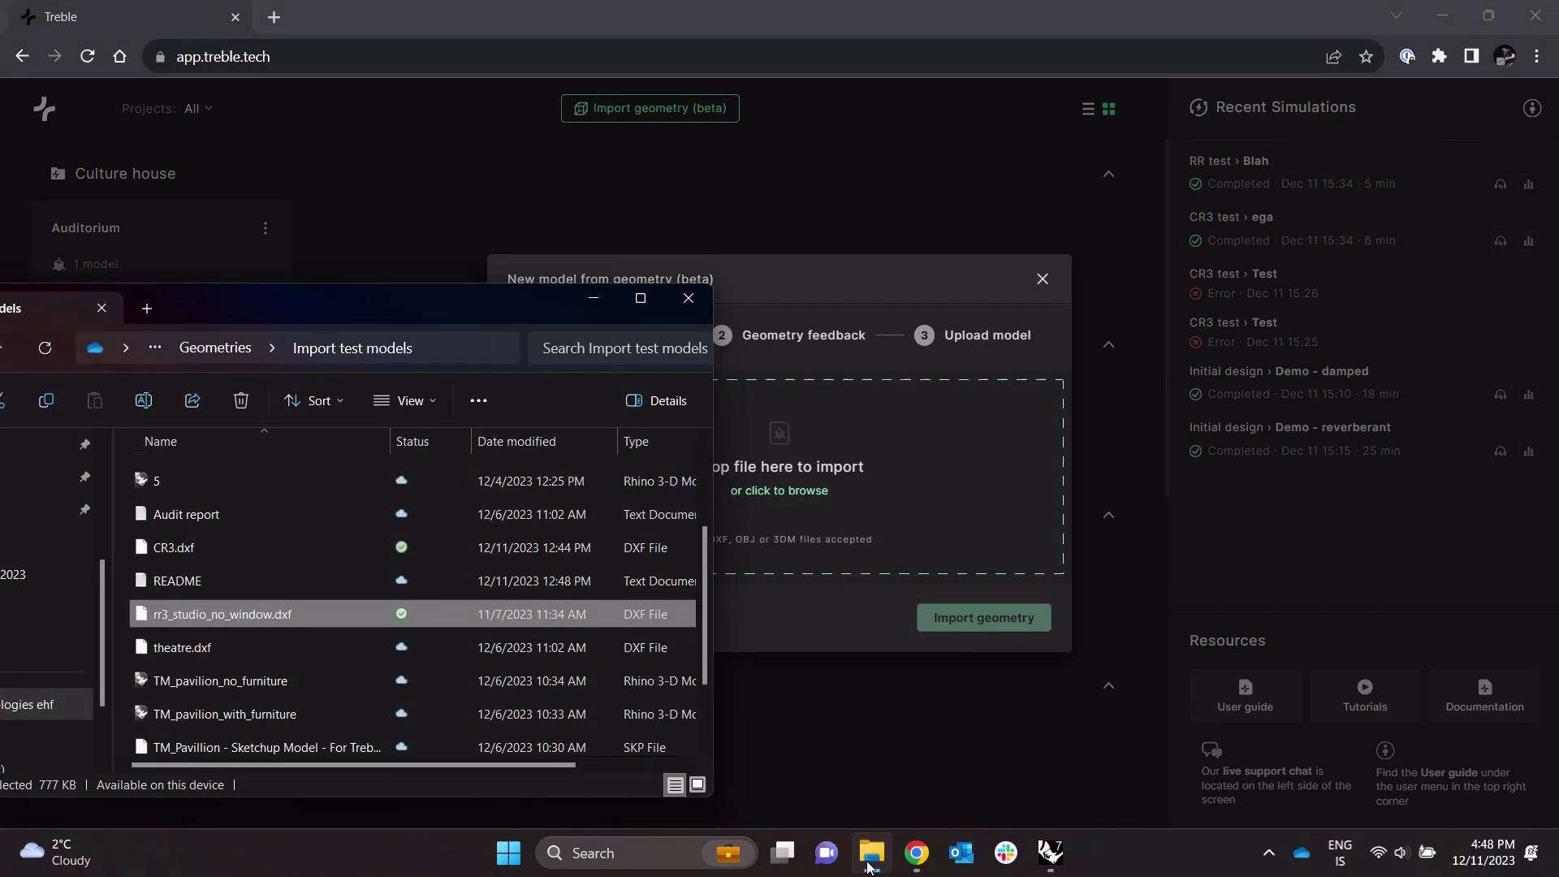
left_click_drag(261, 617, 898, 528)
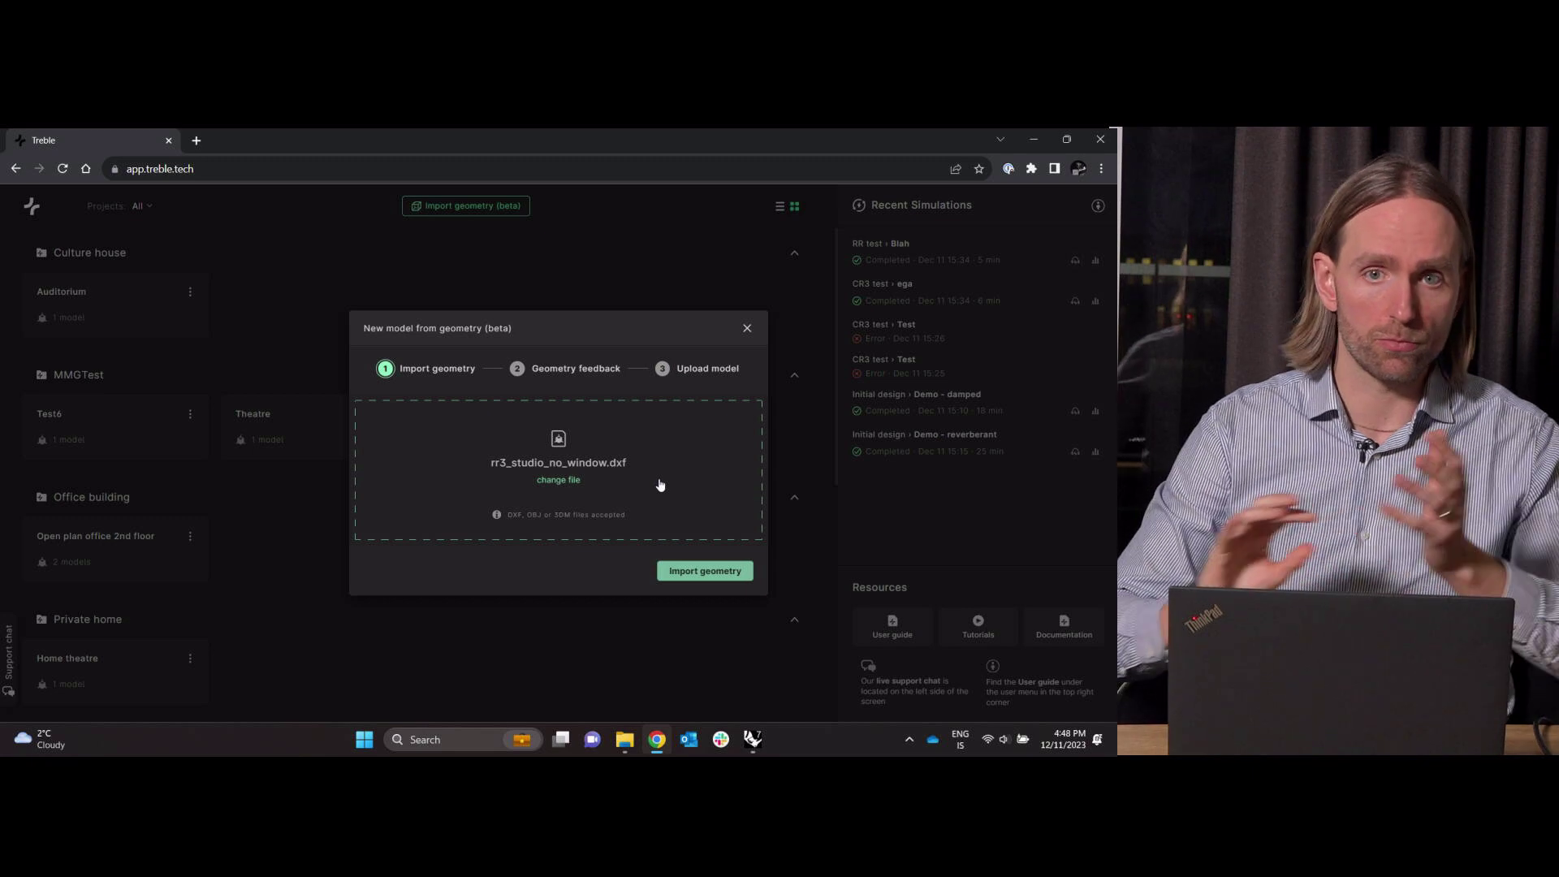
left_click(709, 578)
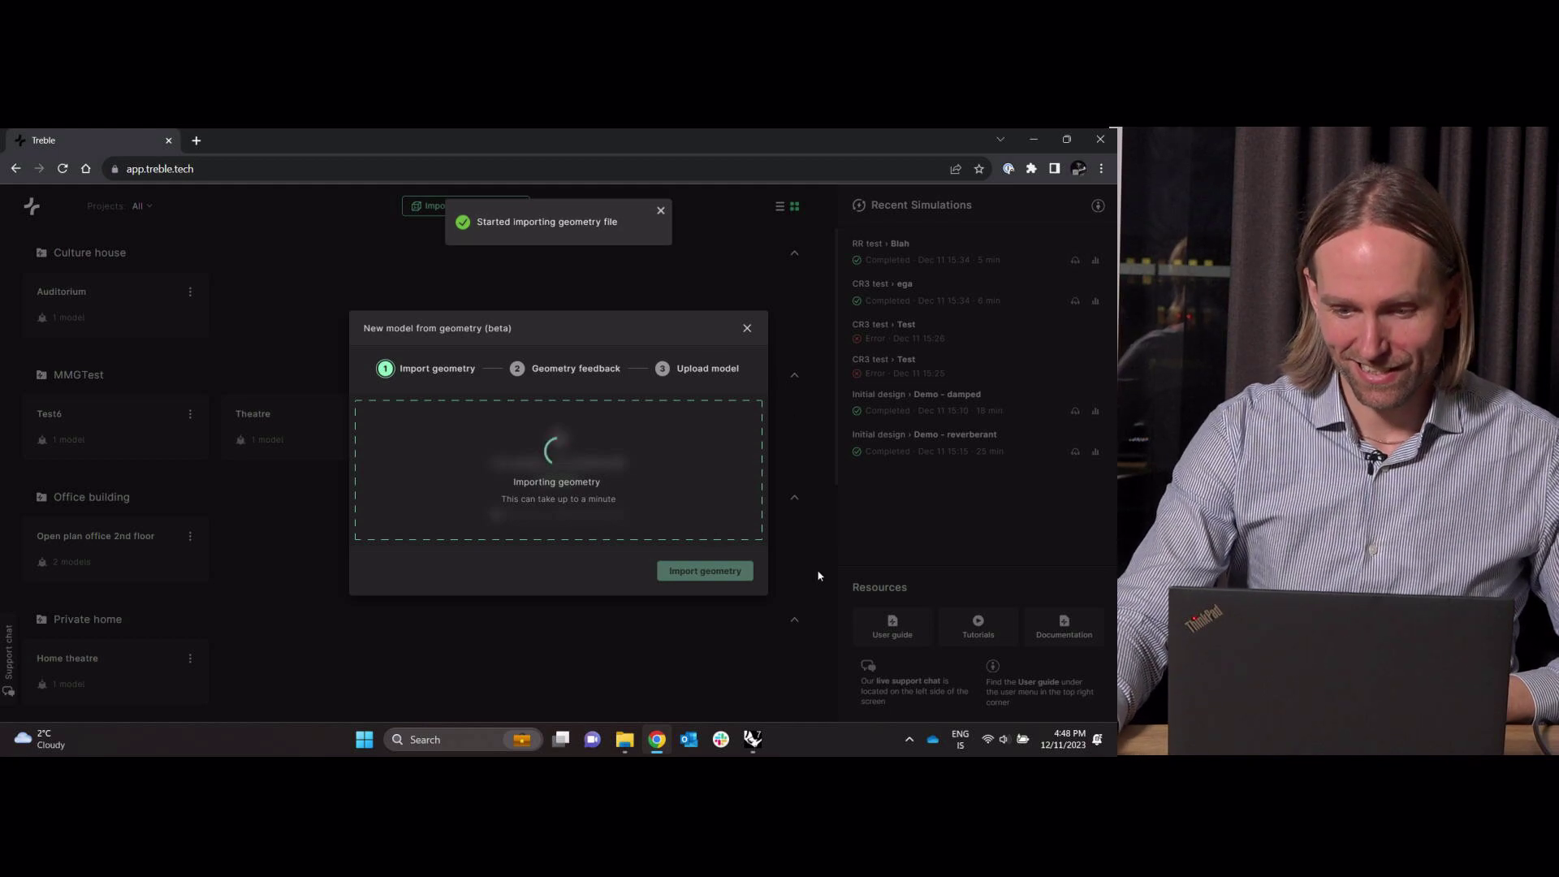
- Switch to Rhino 7 and zoom in and out on the rr3_studio_no_window room
left_click(753, 741)
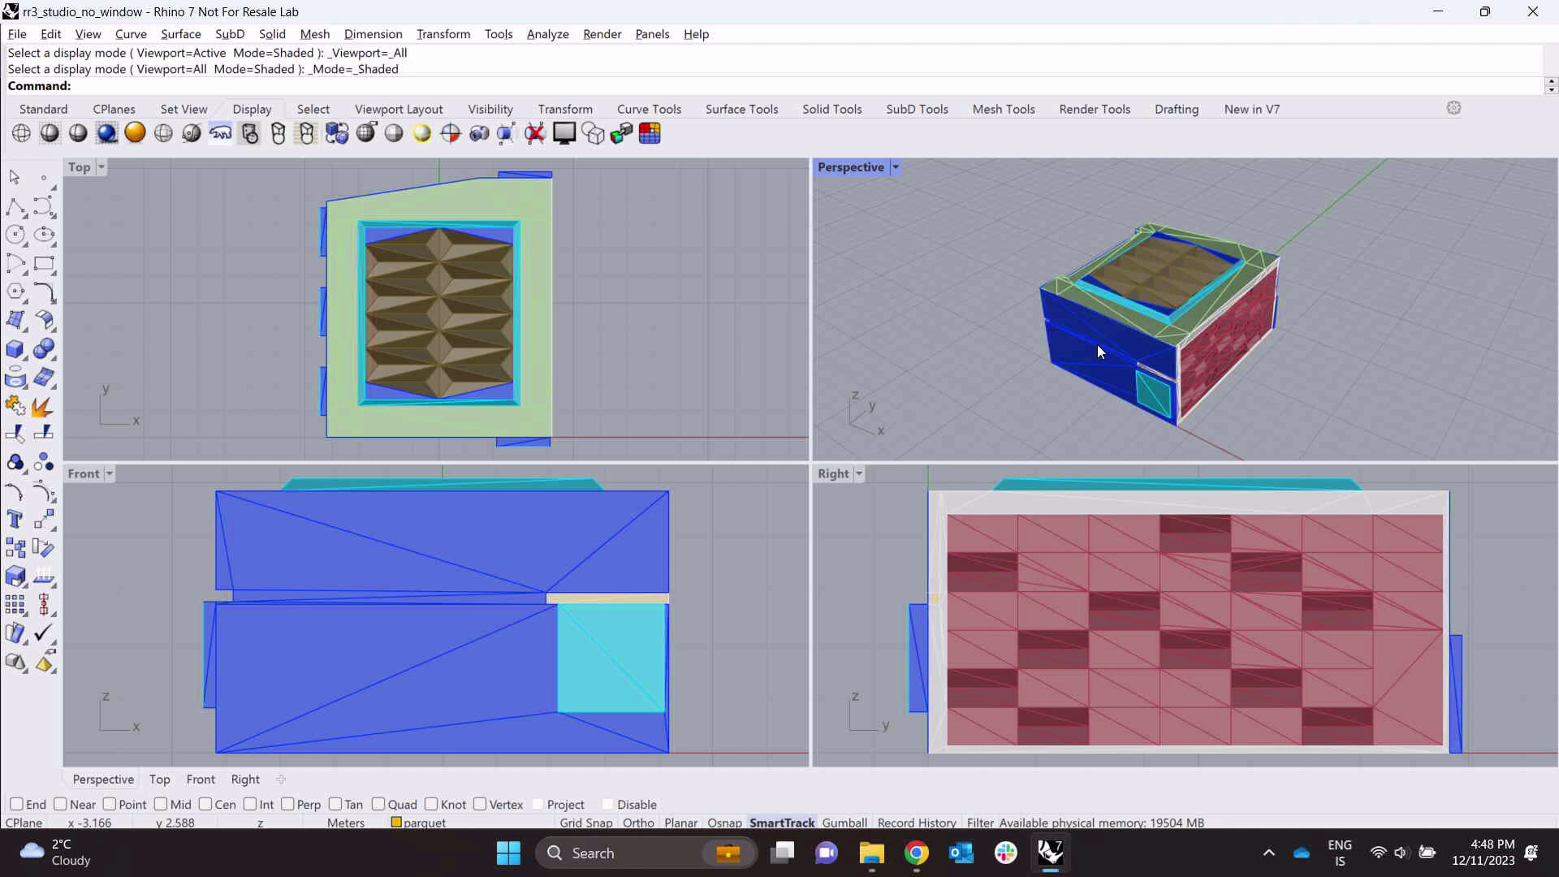
scroll(1112, 300, "up", 10)
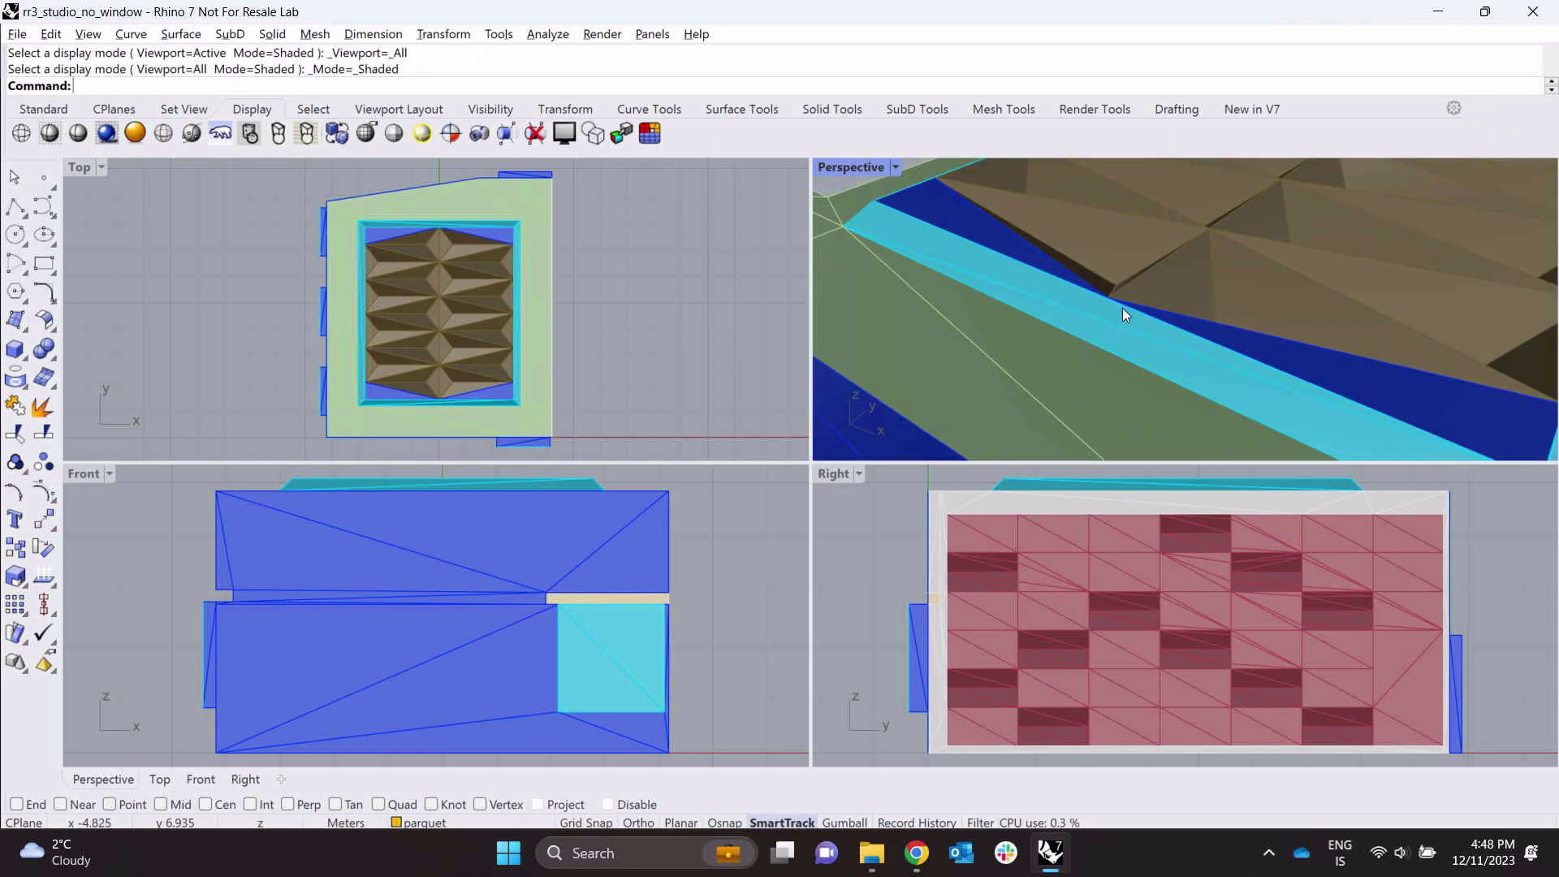
scroll(1116, 310, "up", 3)
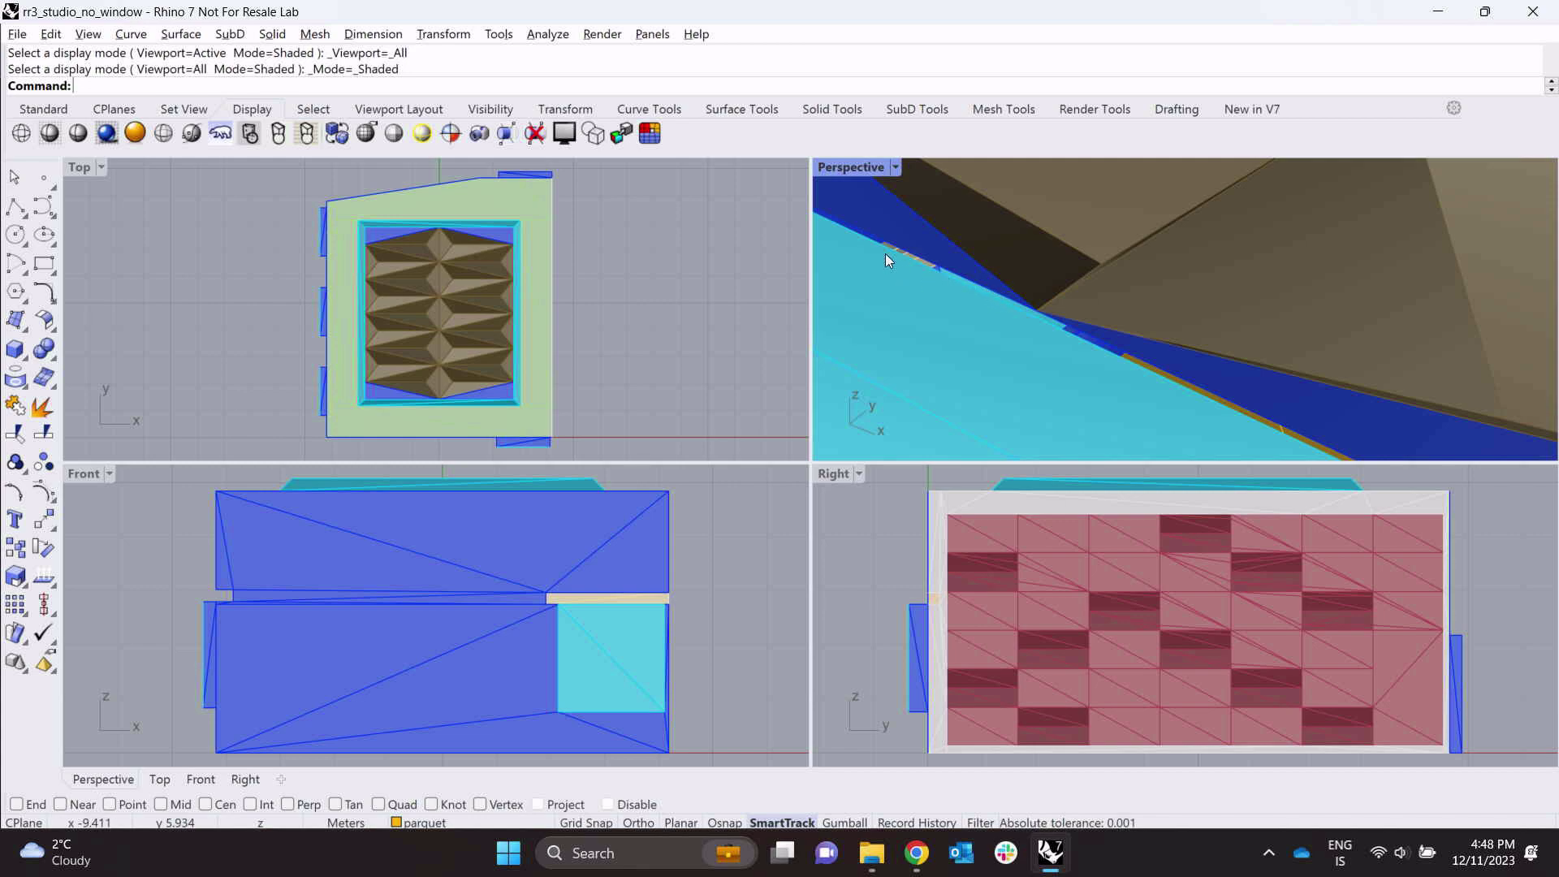
scroll(1093, 370, "up", 3)
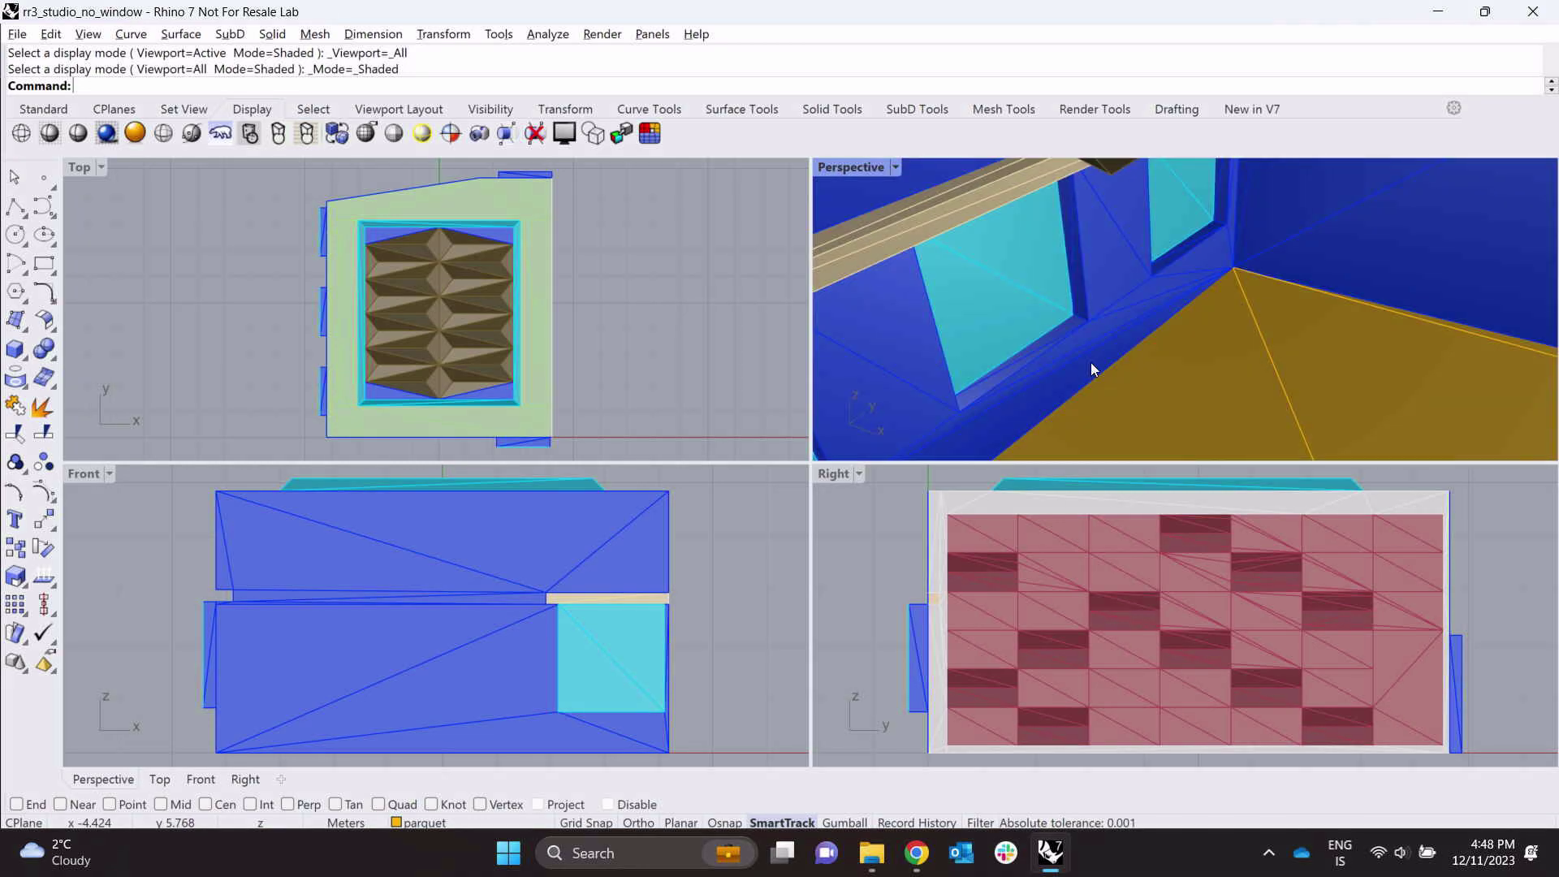
scroll(1055, 345, "up", 3)
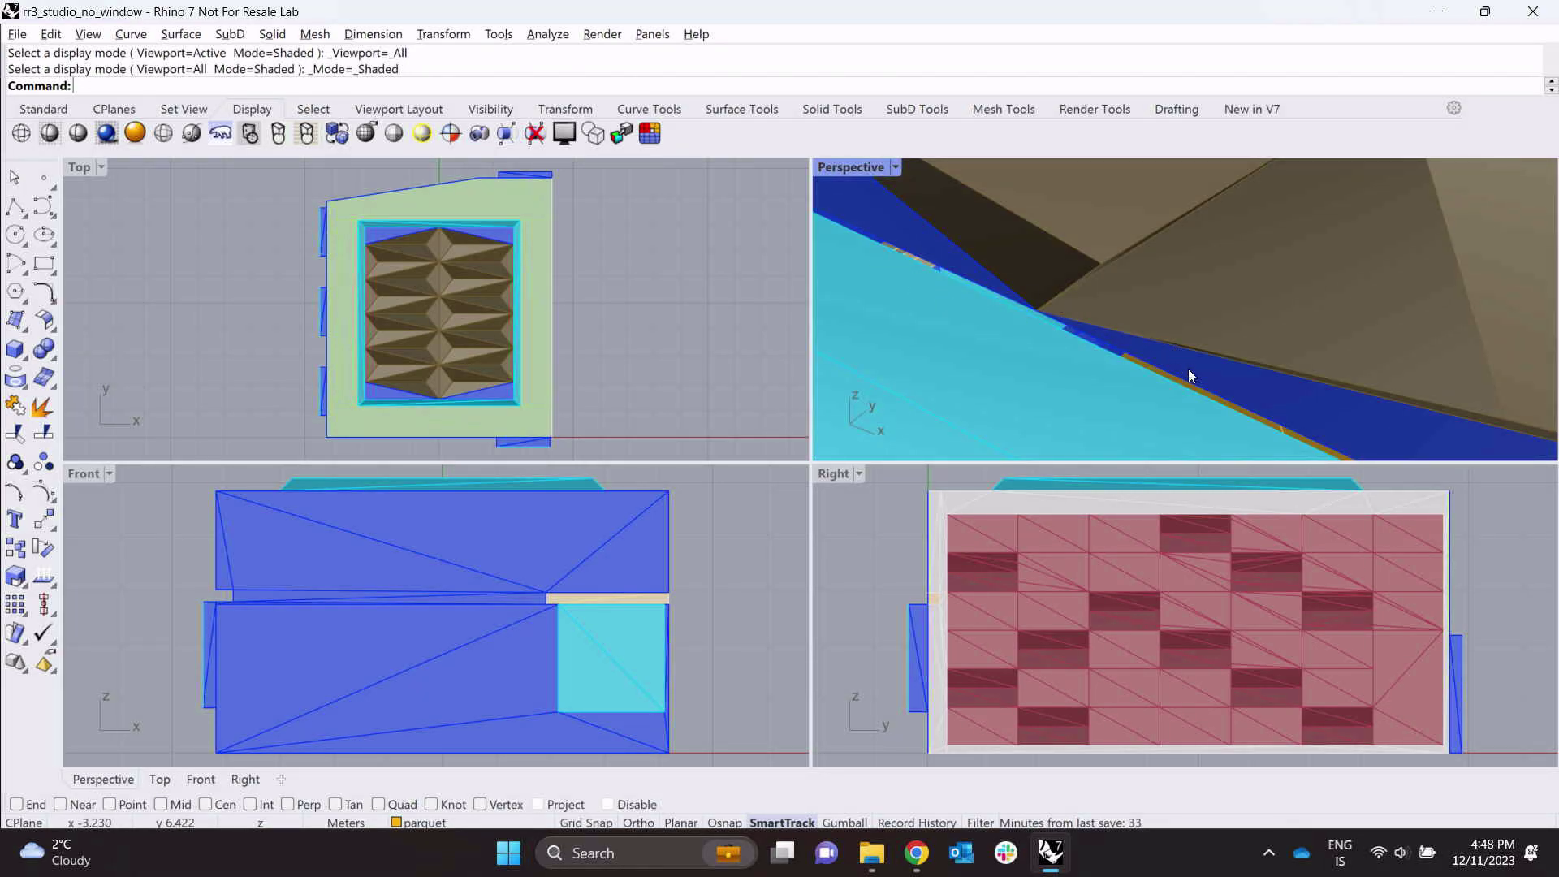
scroll(1139, 361, "down", 8)
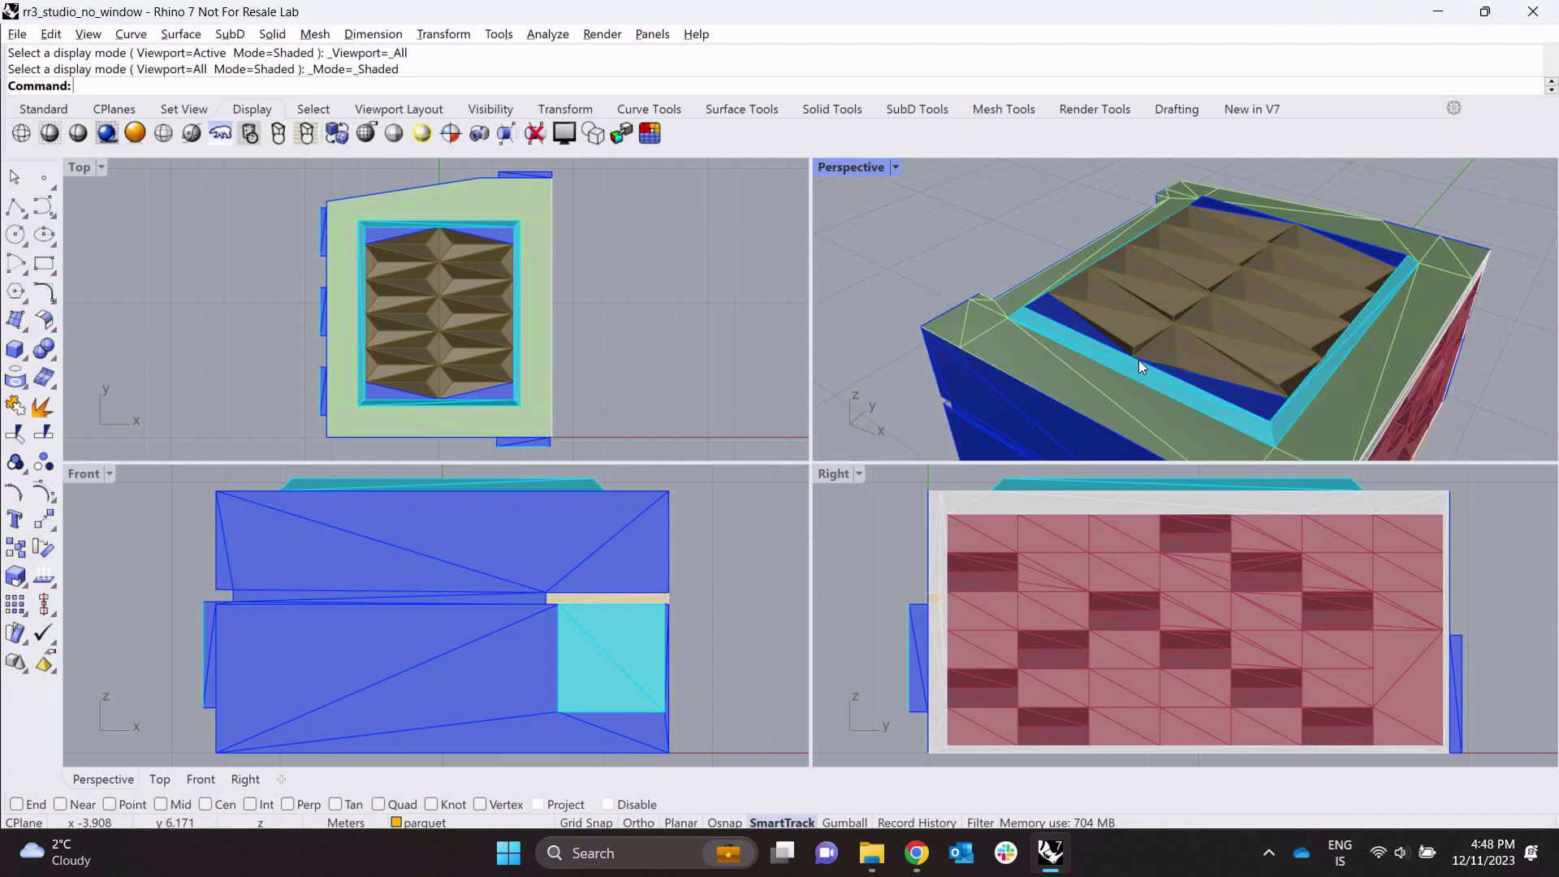
- Return to Treble and advance past geometry feedback (8 layers, 239 surfaces, wave solver) to Upload model
left_click(913, 865)
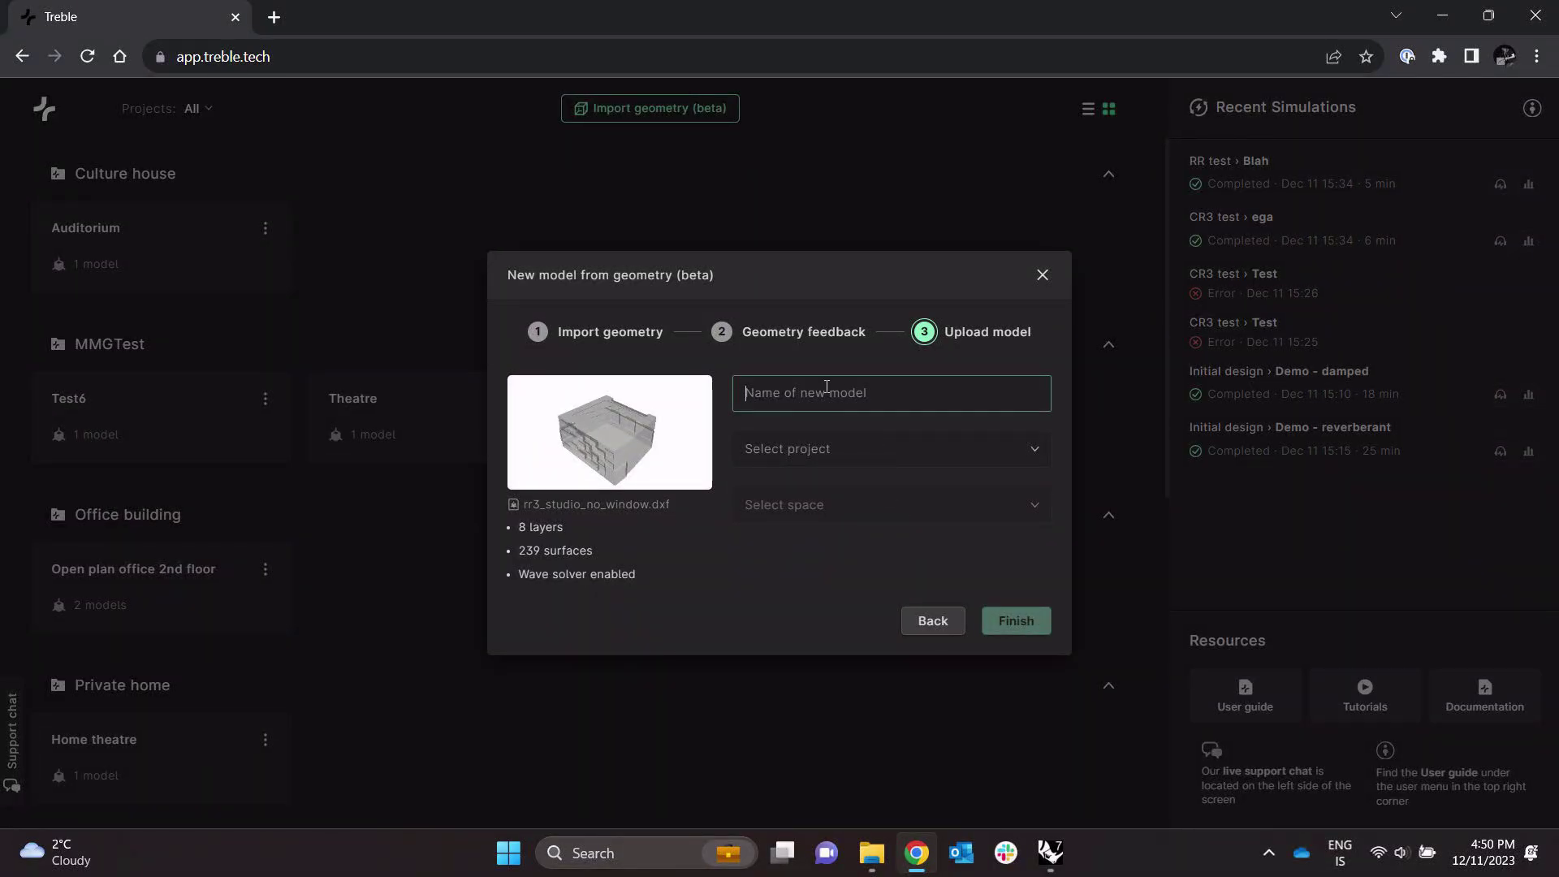
- Name the model 'RR3 testing import' and create a new project 'Webinar import'
type("RR3 testing import")
key("Tab")
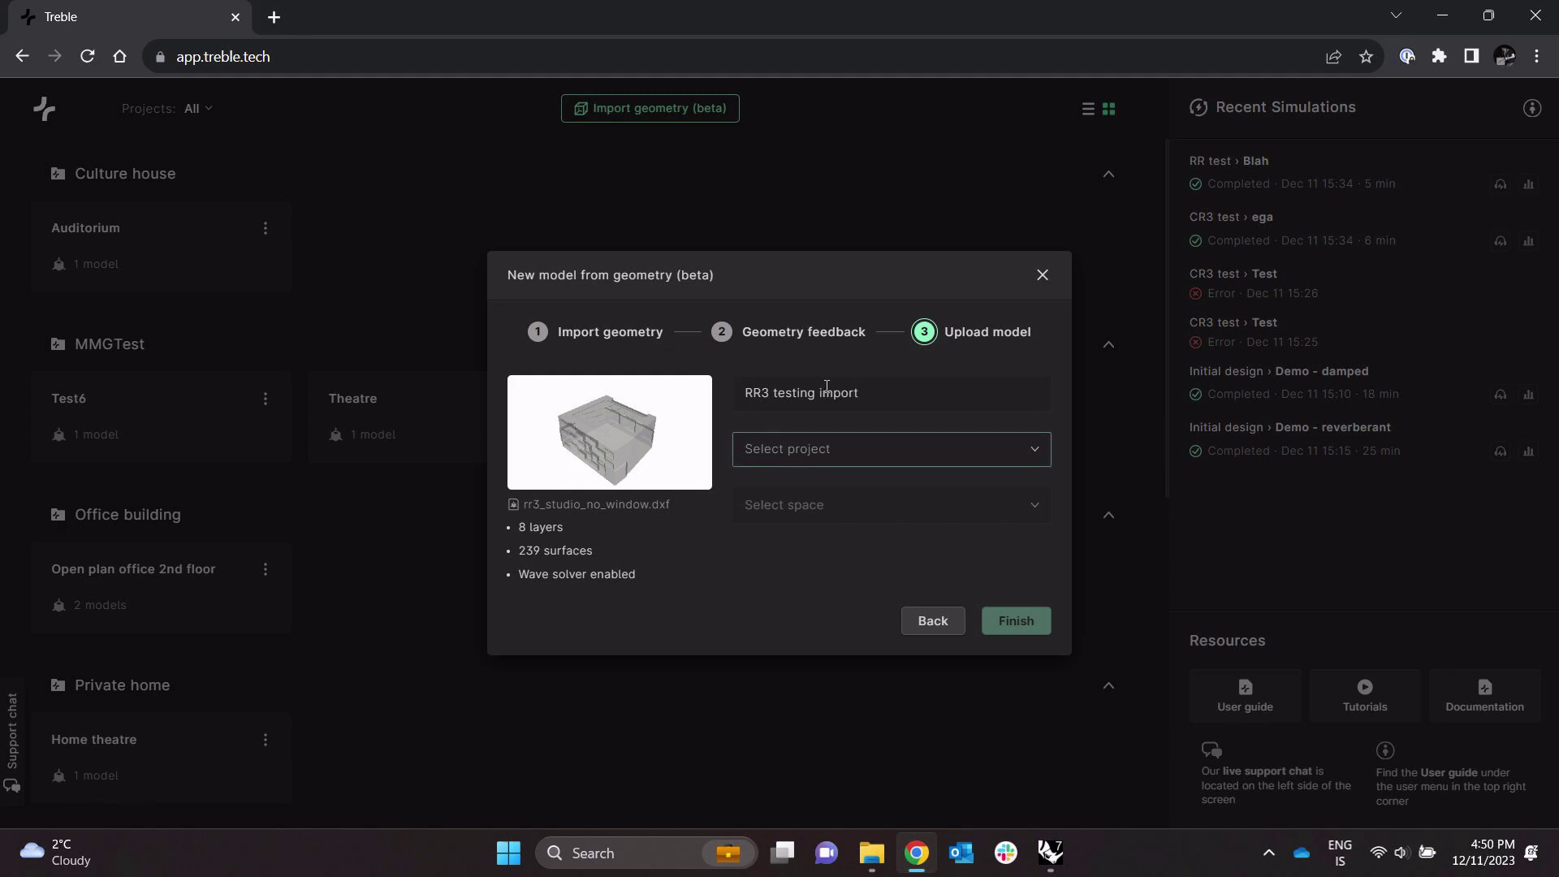
left_click(822, 439)
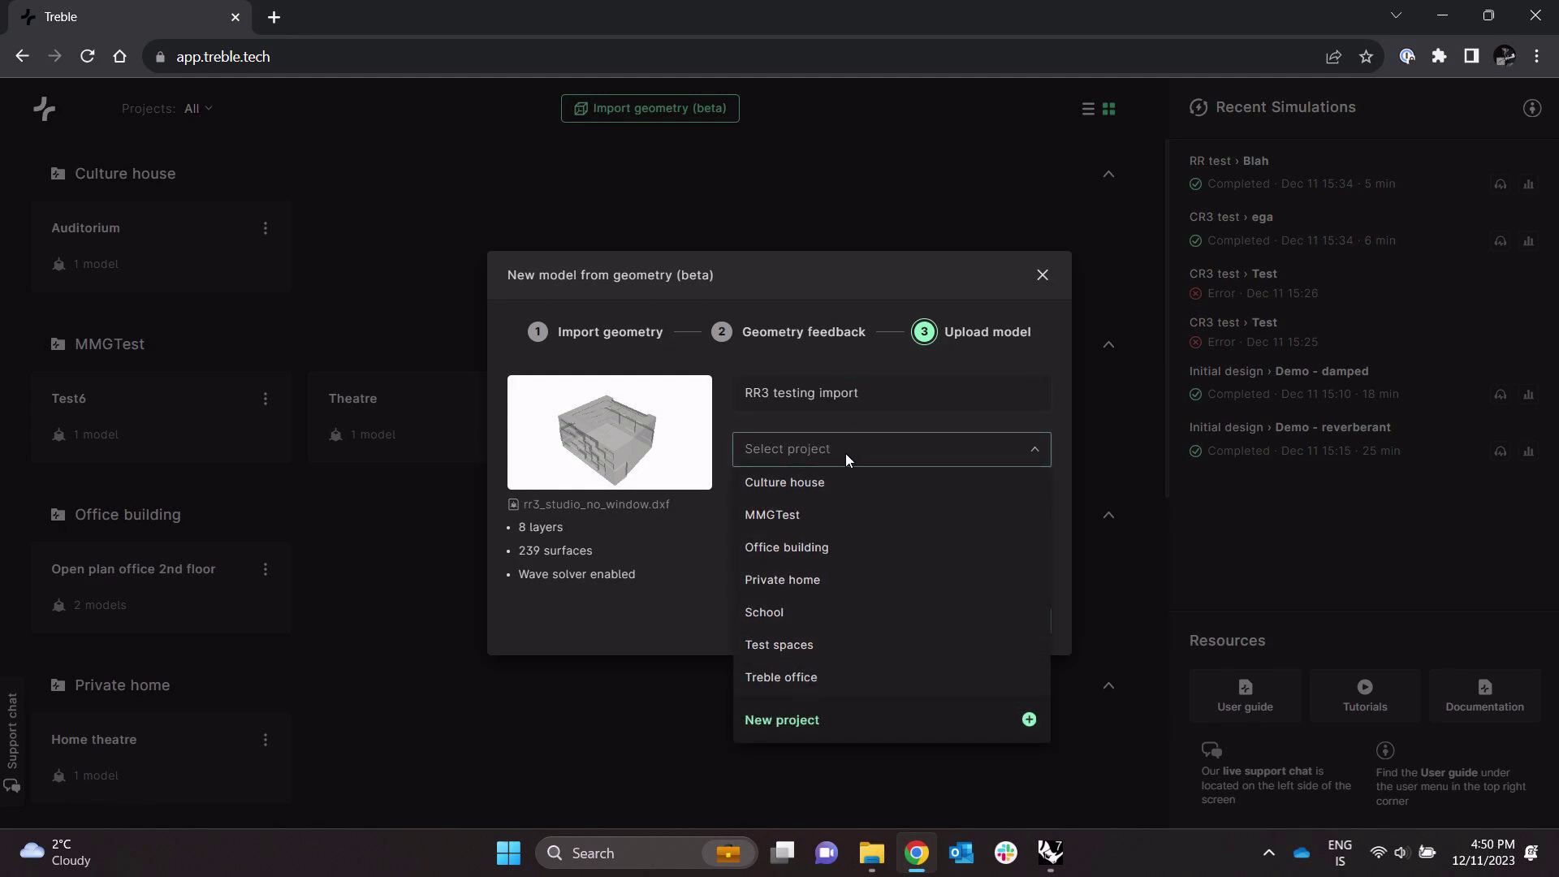
left_click(796, 722)
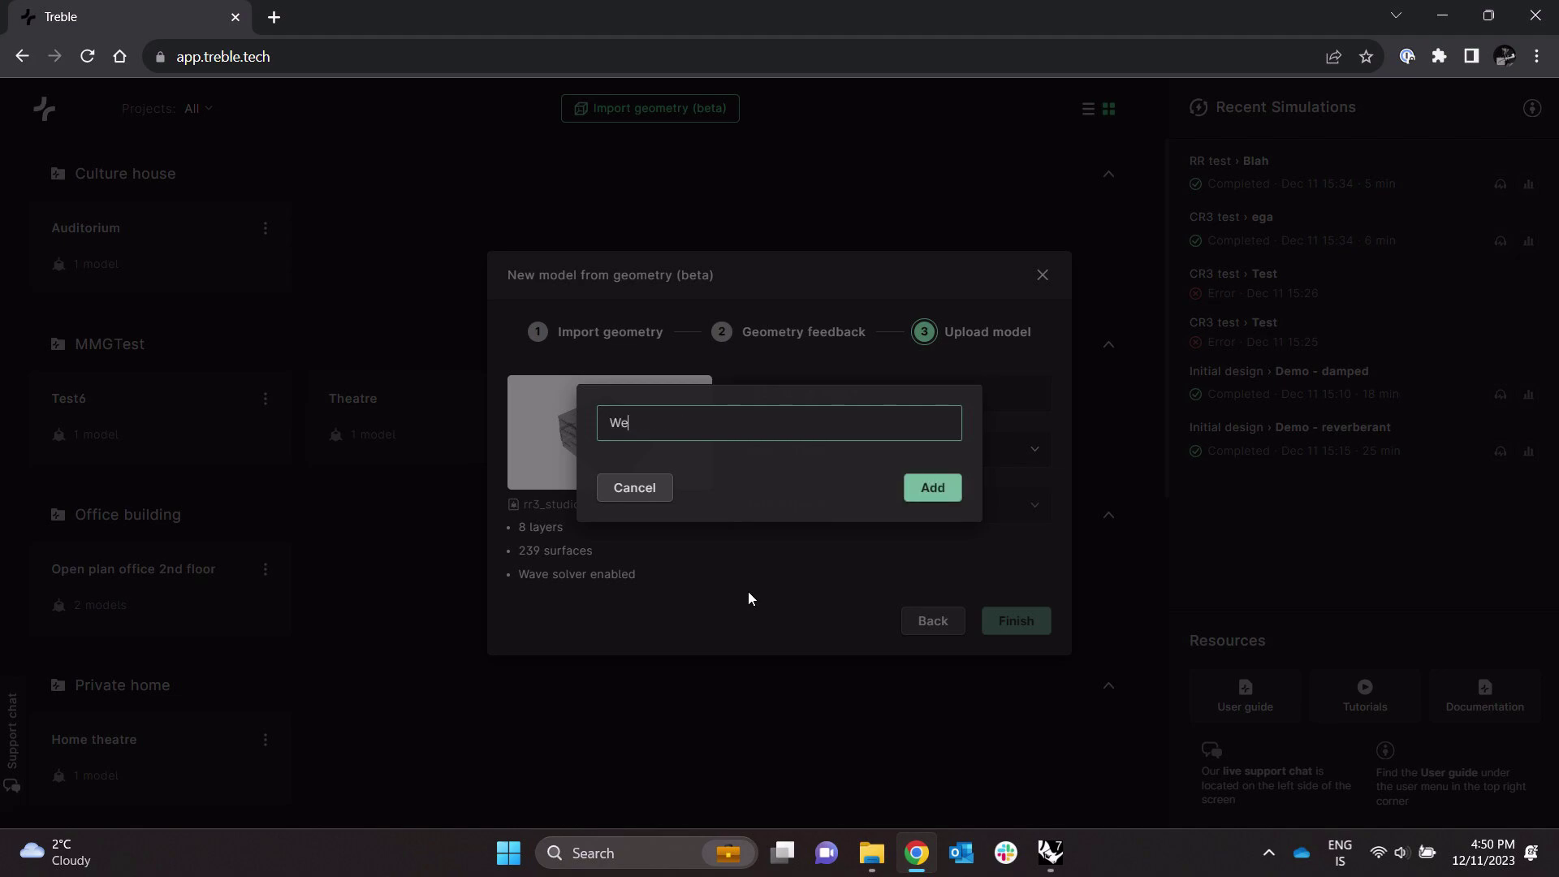
type("binar import")
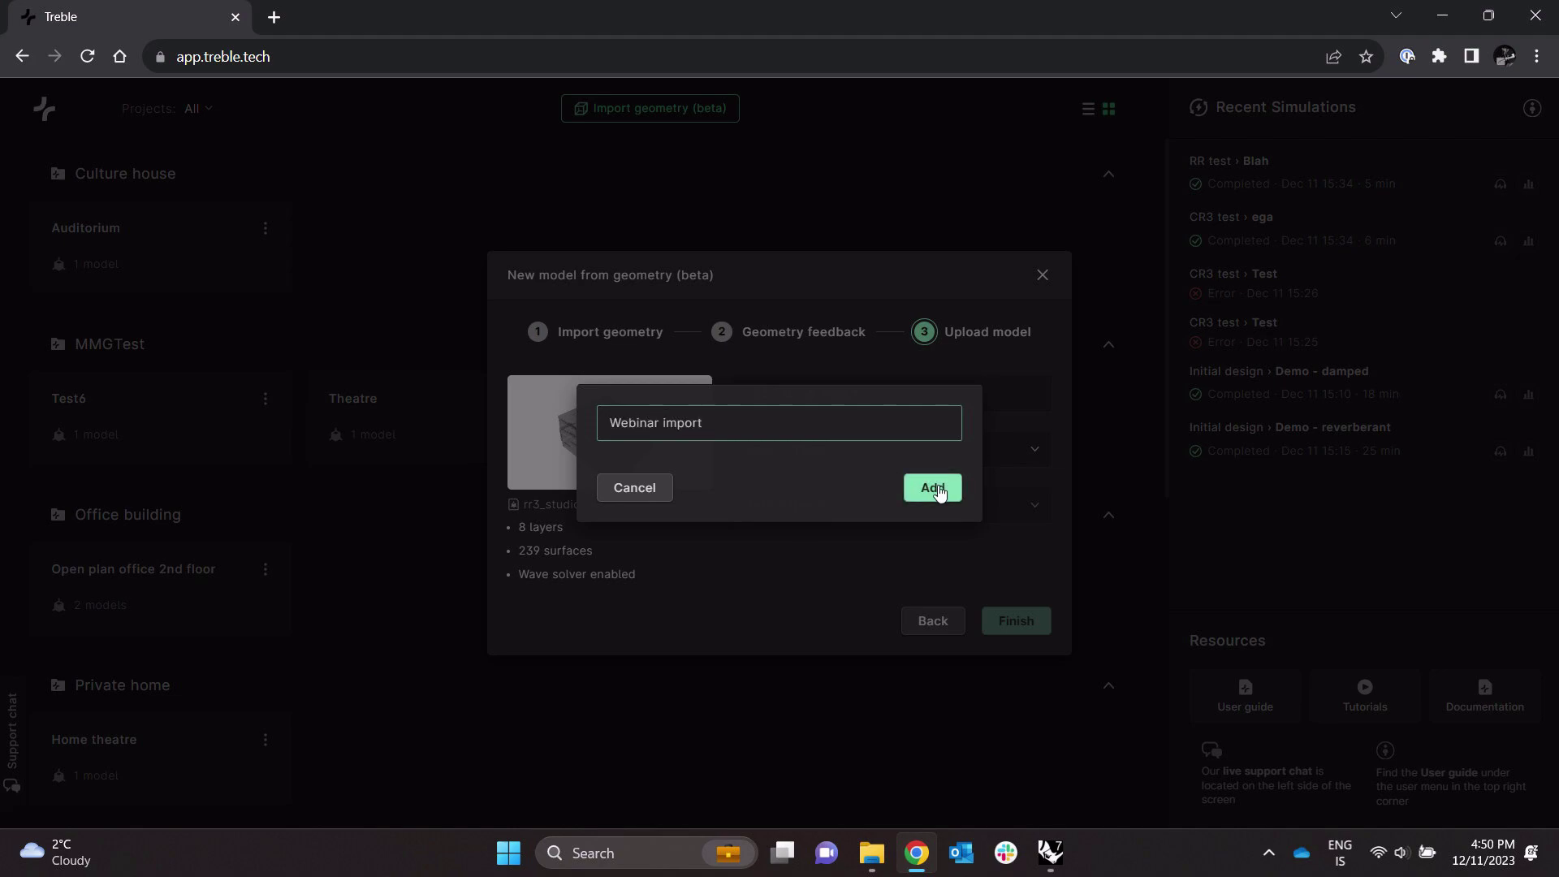
left_click(934, 488)
- Create the new space 'RR3' for the model and finish the upload
left_click(824, 549)
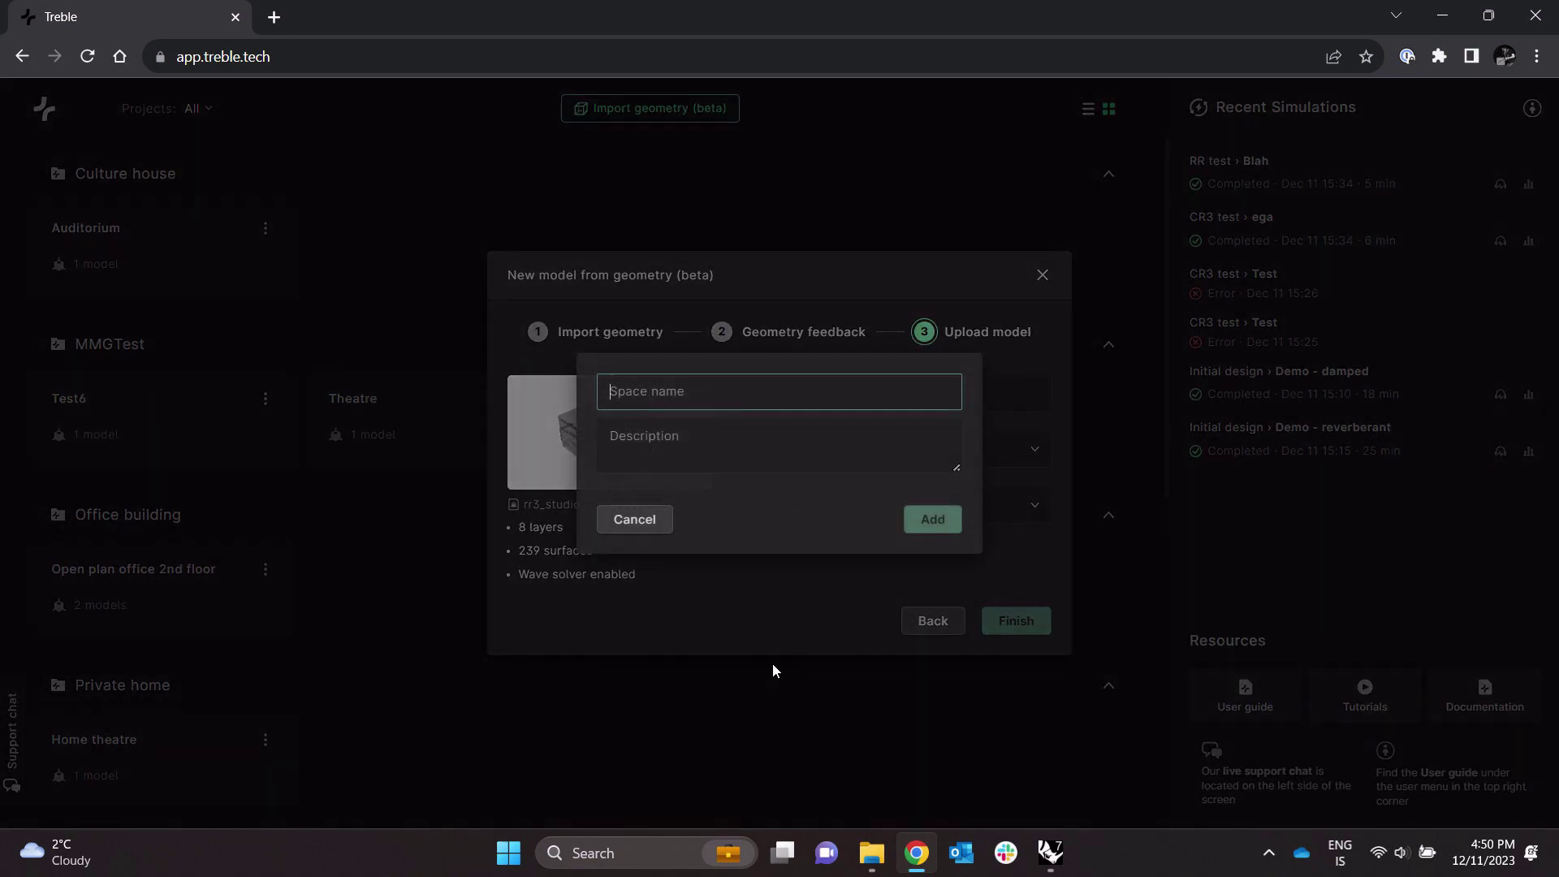
type("RR3")
left_click(932, 519)
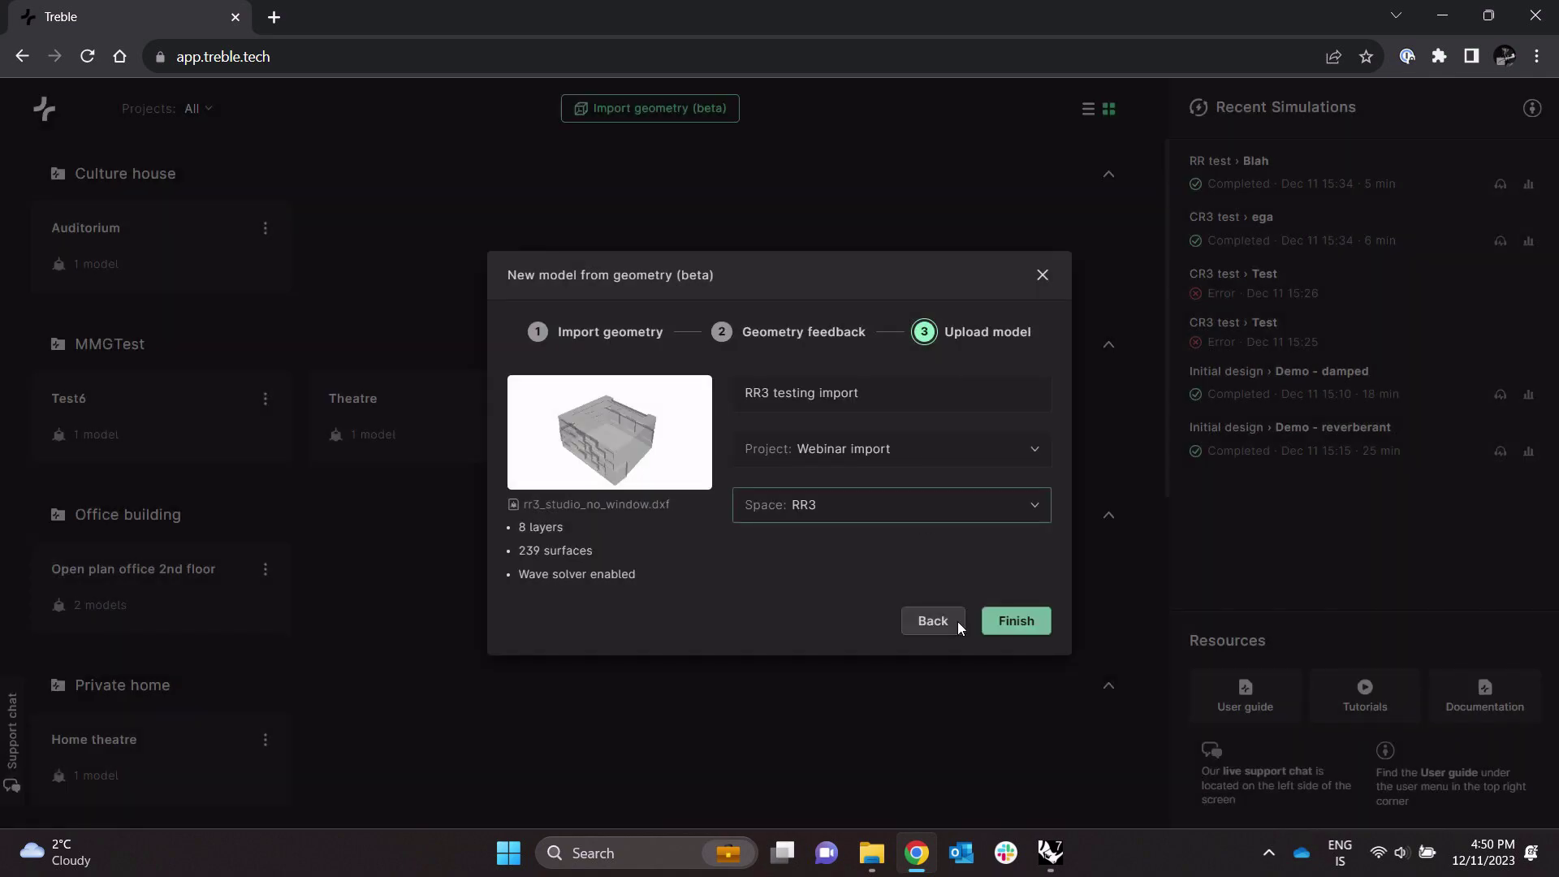
left_click(1009, 622)
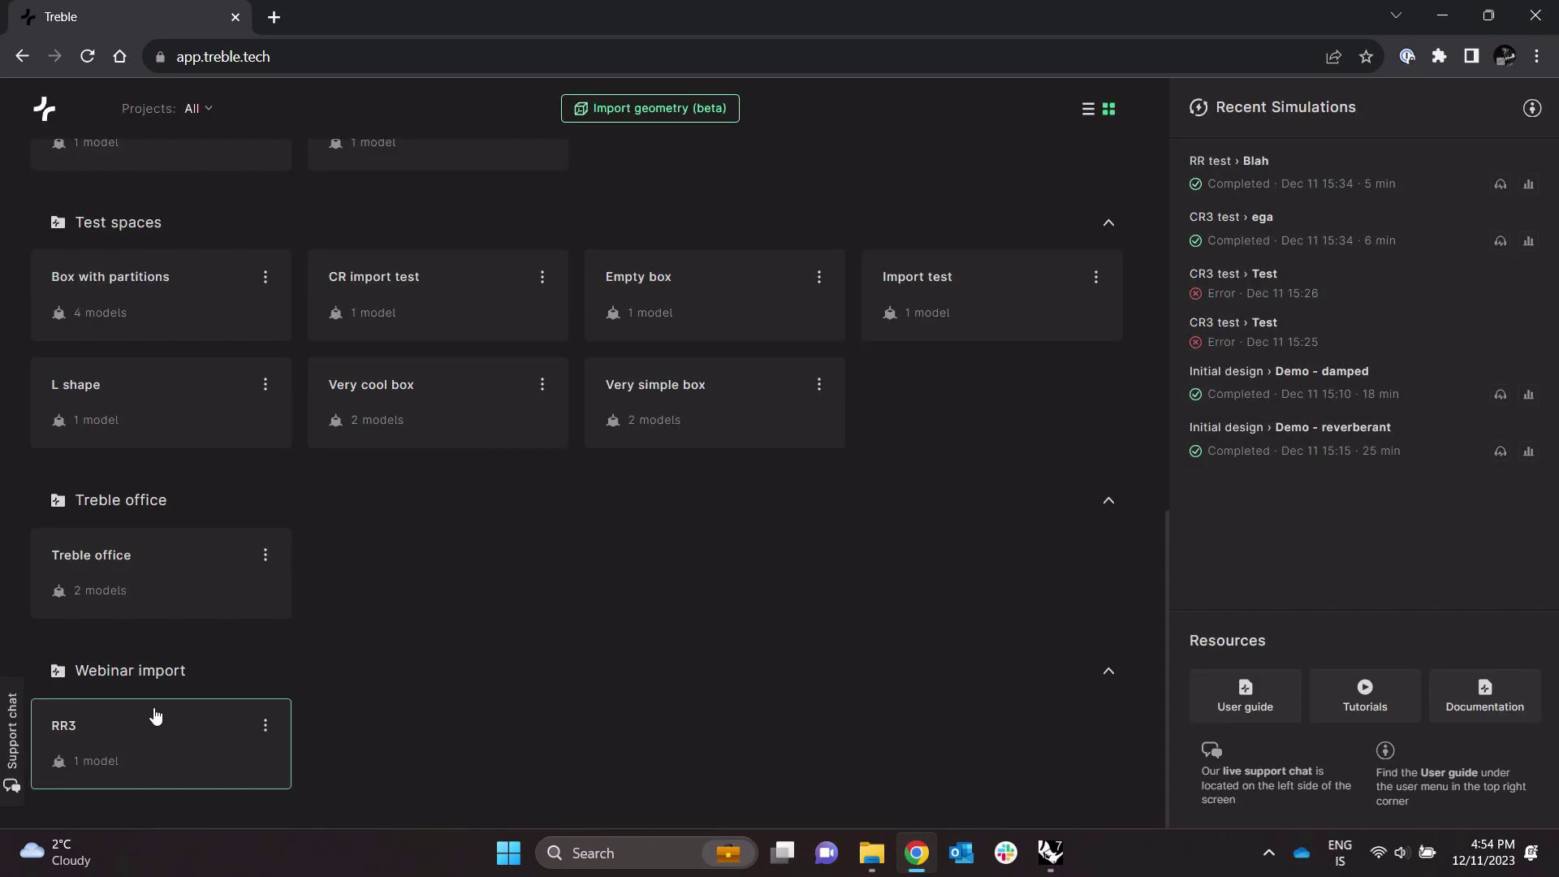
- Open the RR3 testing import model from the RR3 space in the 3D editor
left_click(156, 714)
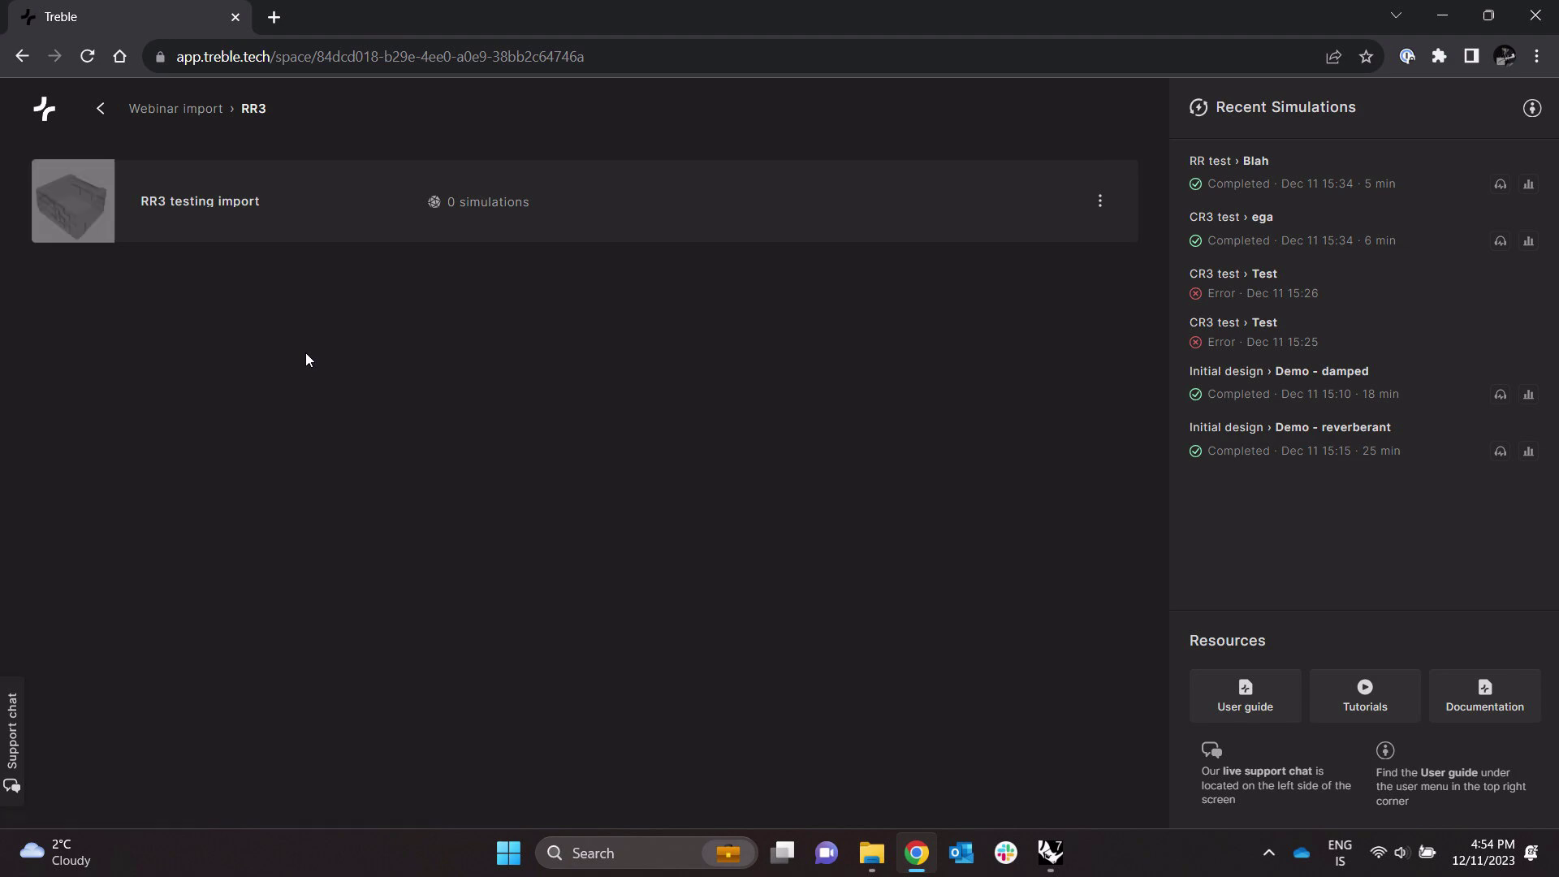
left_click(329, 209)
left_click(1504, 387)
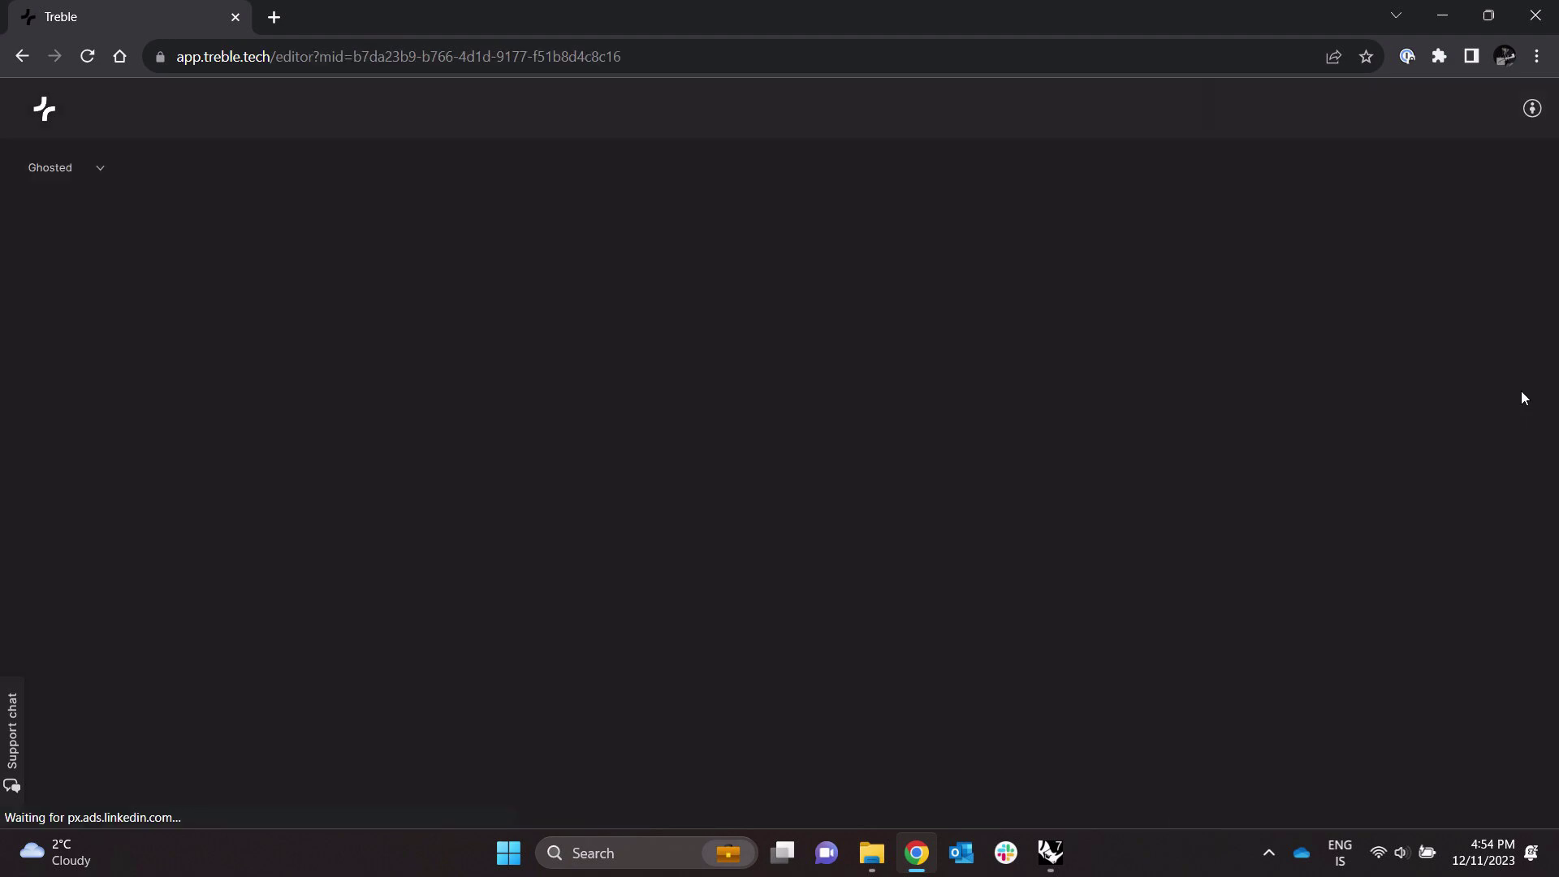
- Orbit and zoom around the studio room to view the roof trusses and bookshelf wall
left_click_drag(719, 456, 699, 401)
scroll(584, 370, "up", 3)
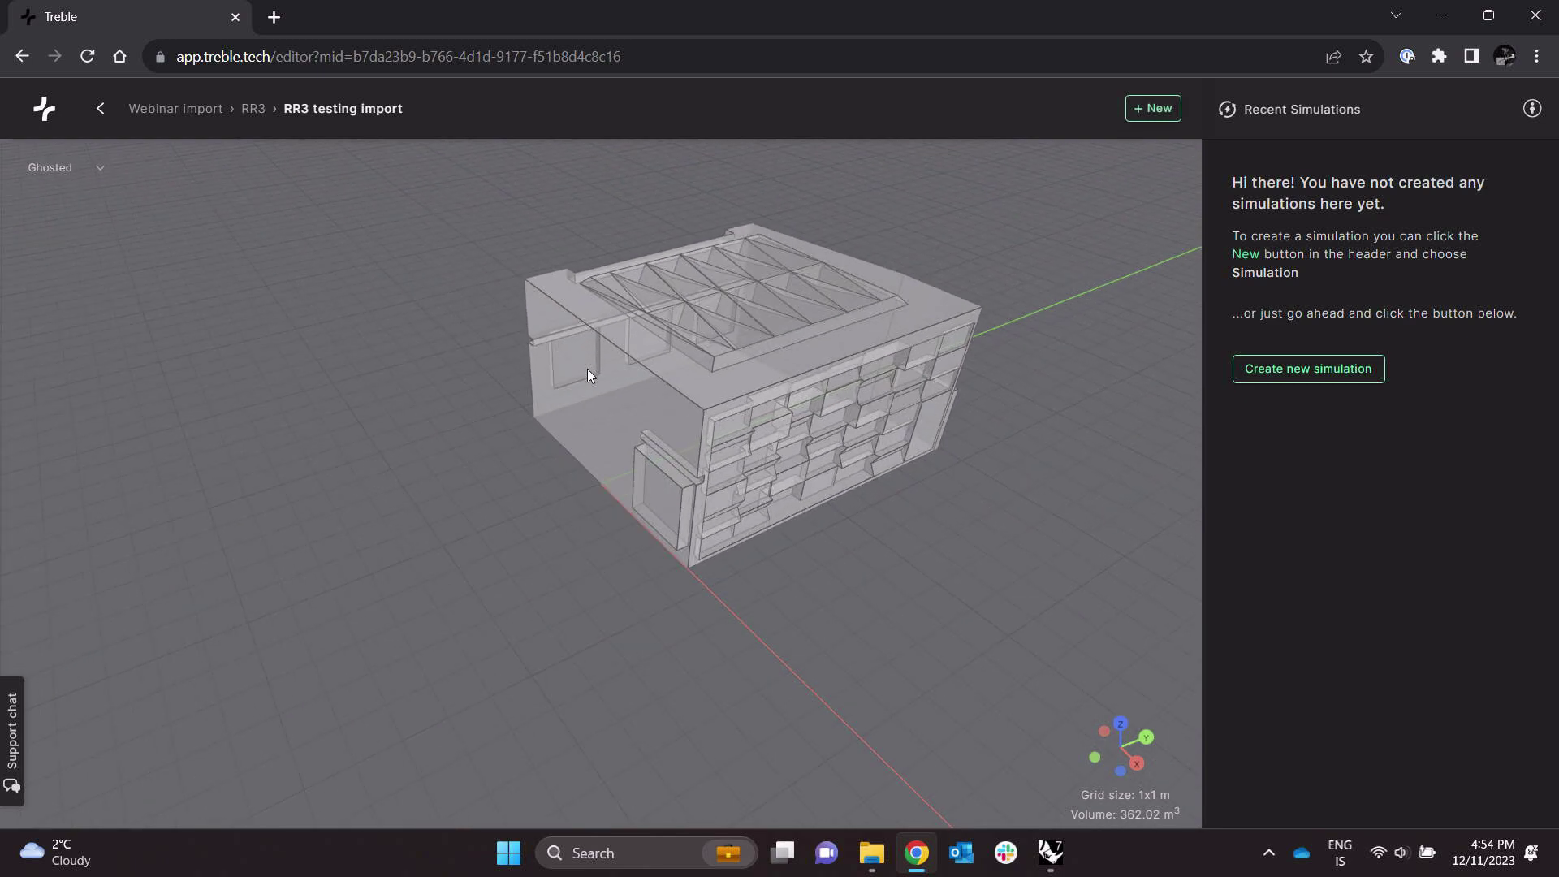
left_click_drag(758, 348, 781, 451)
scroll(753, 454, "up", 3)
scroll(754, 455, "up", 3)
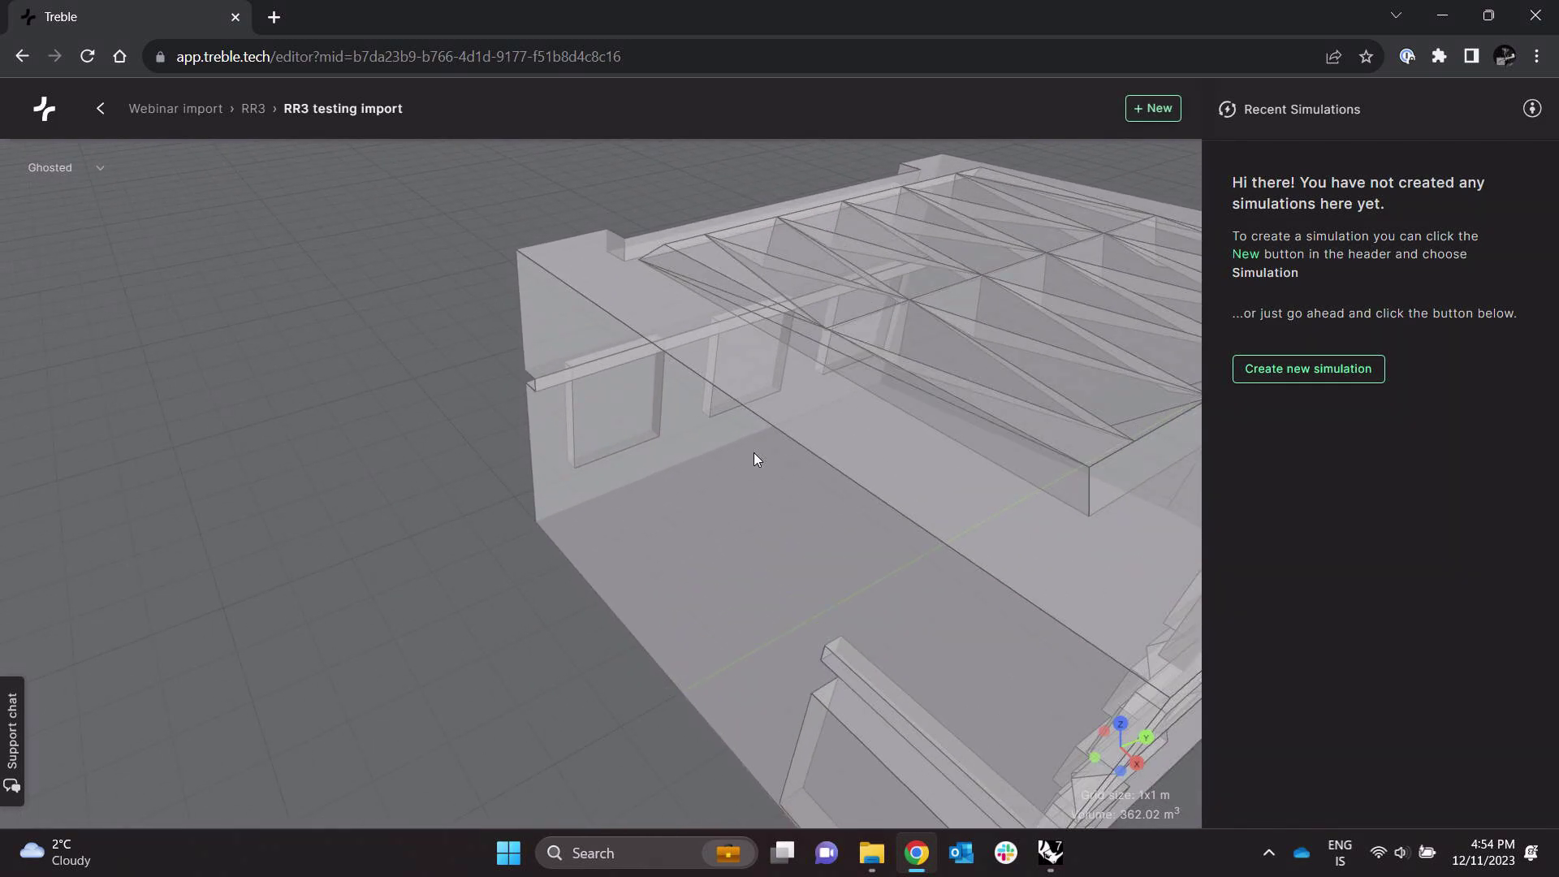
left_click_drag(874, 406, 716, 384)
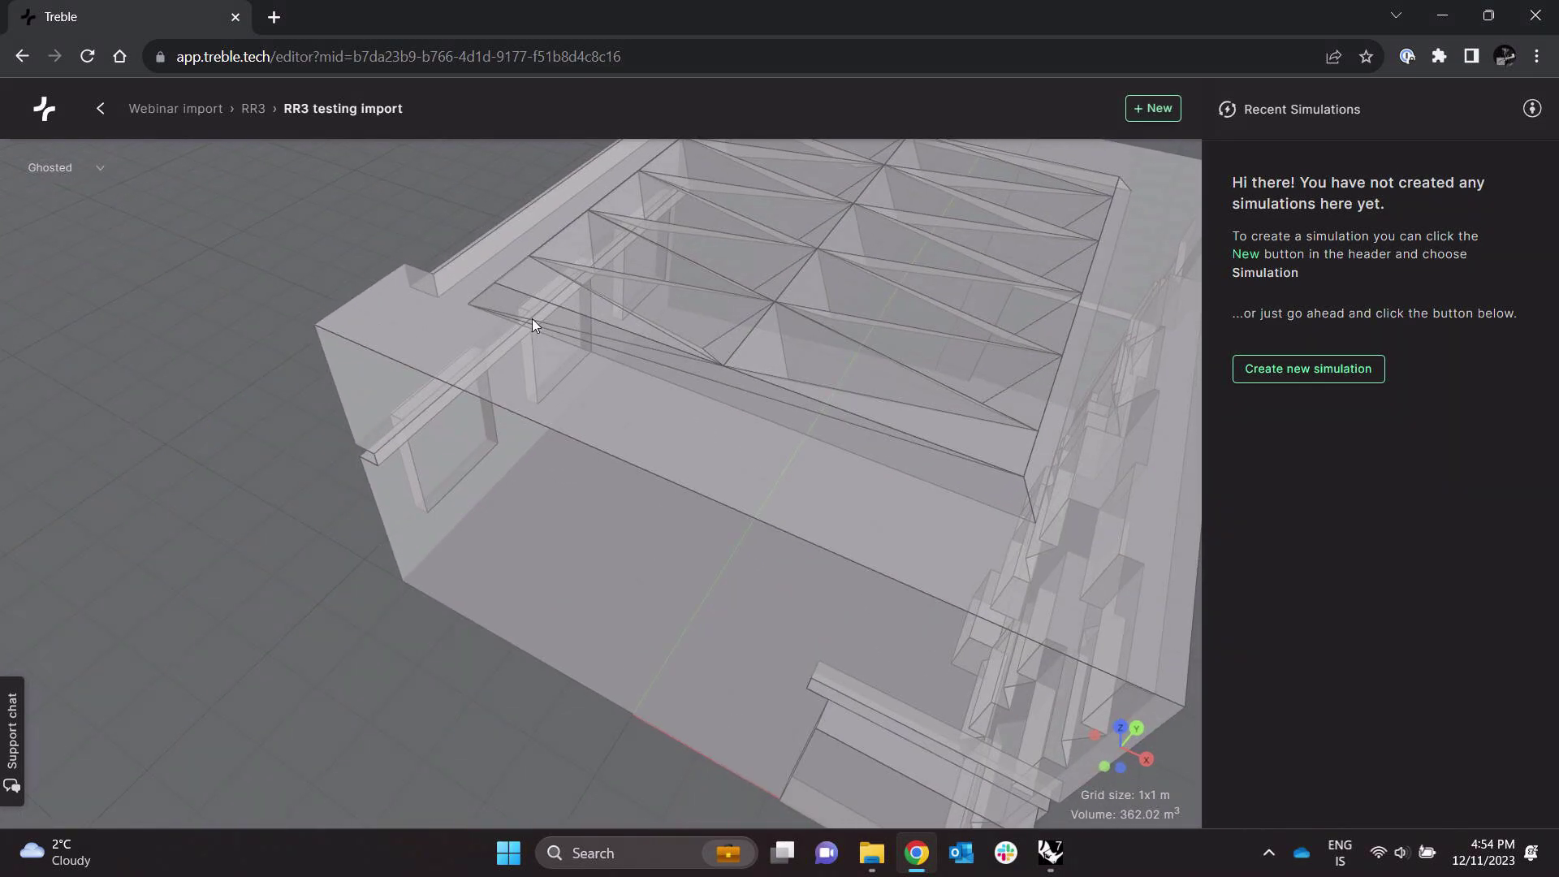
scroll(883, 431, "up", 5)
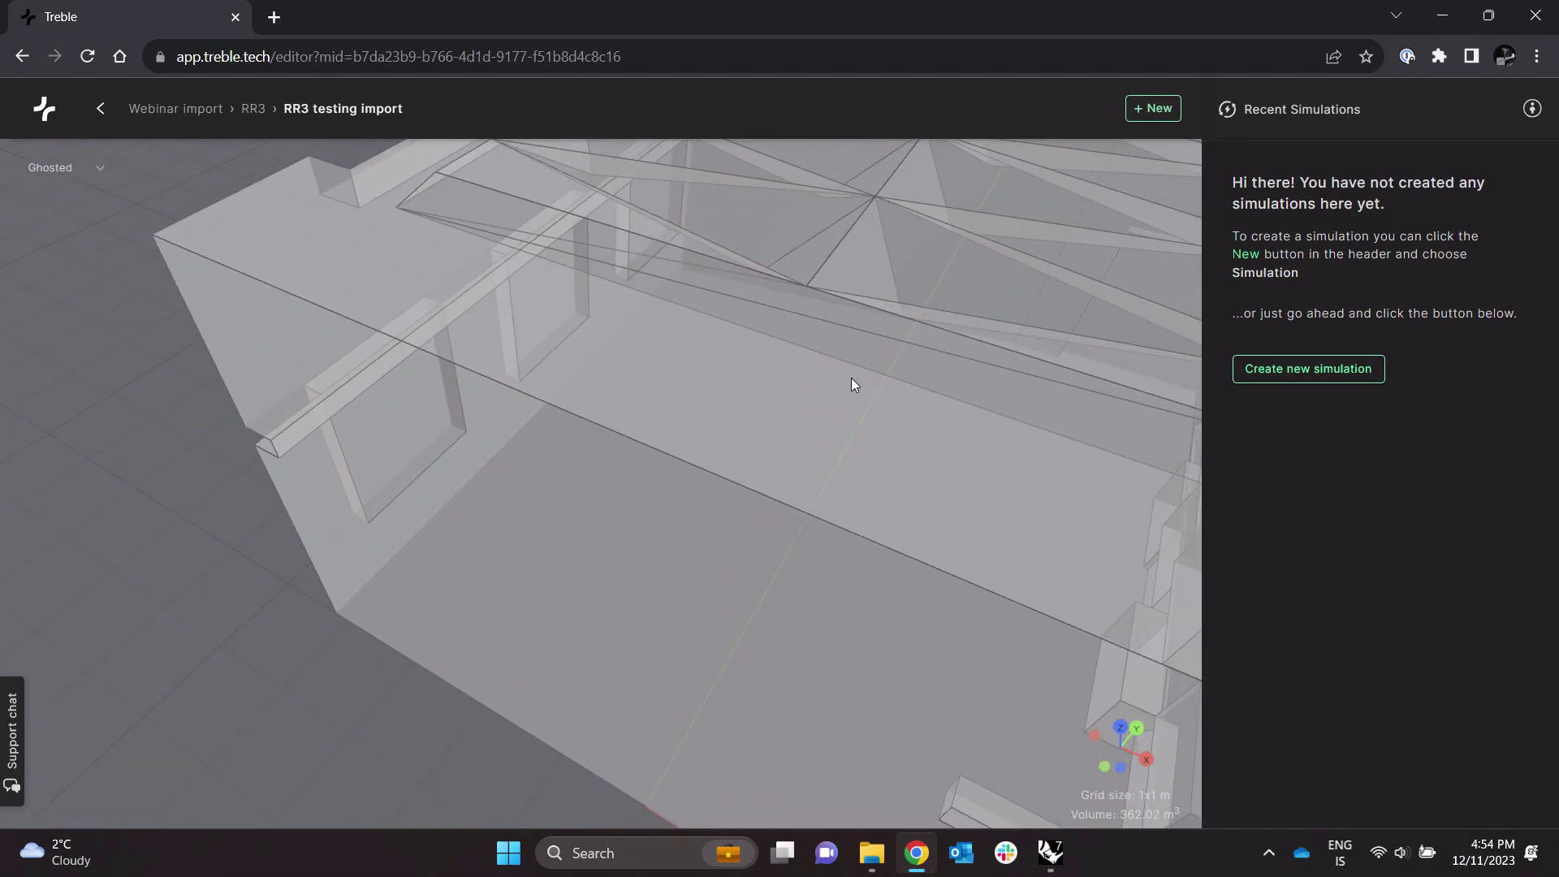
scroll(798, 431, "down", 10)
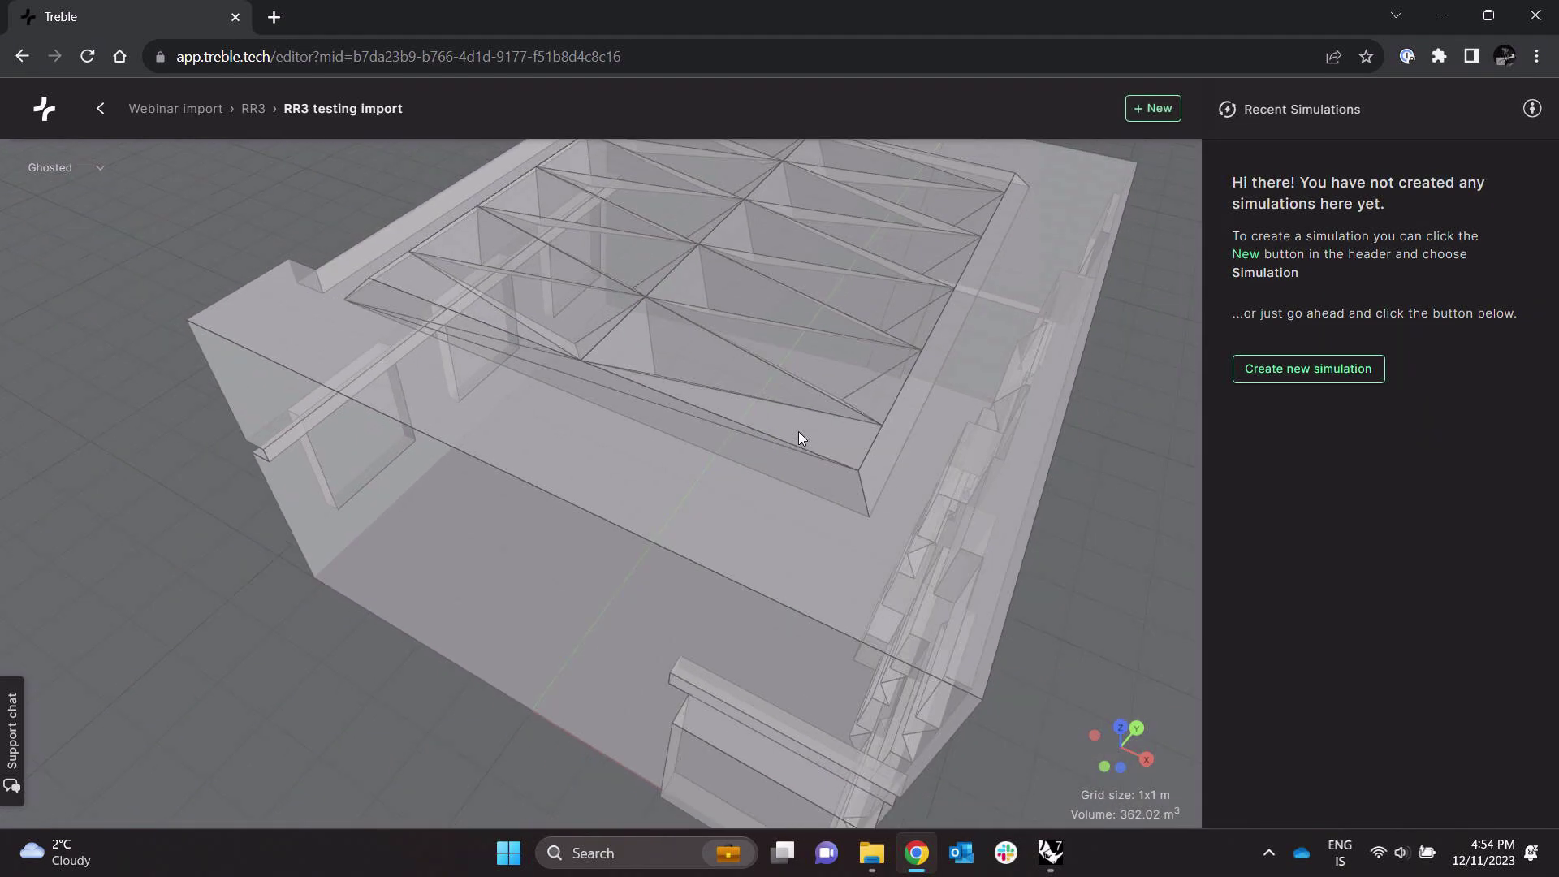
left_click_drag(838, 507, 704, 409)
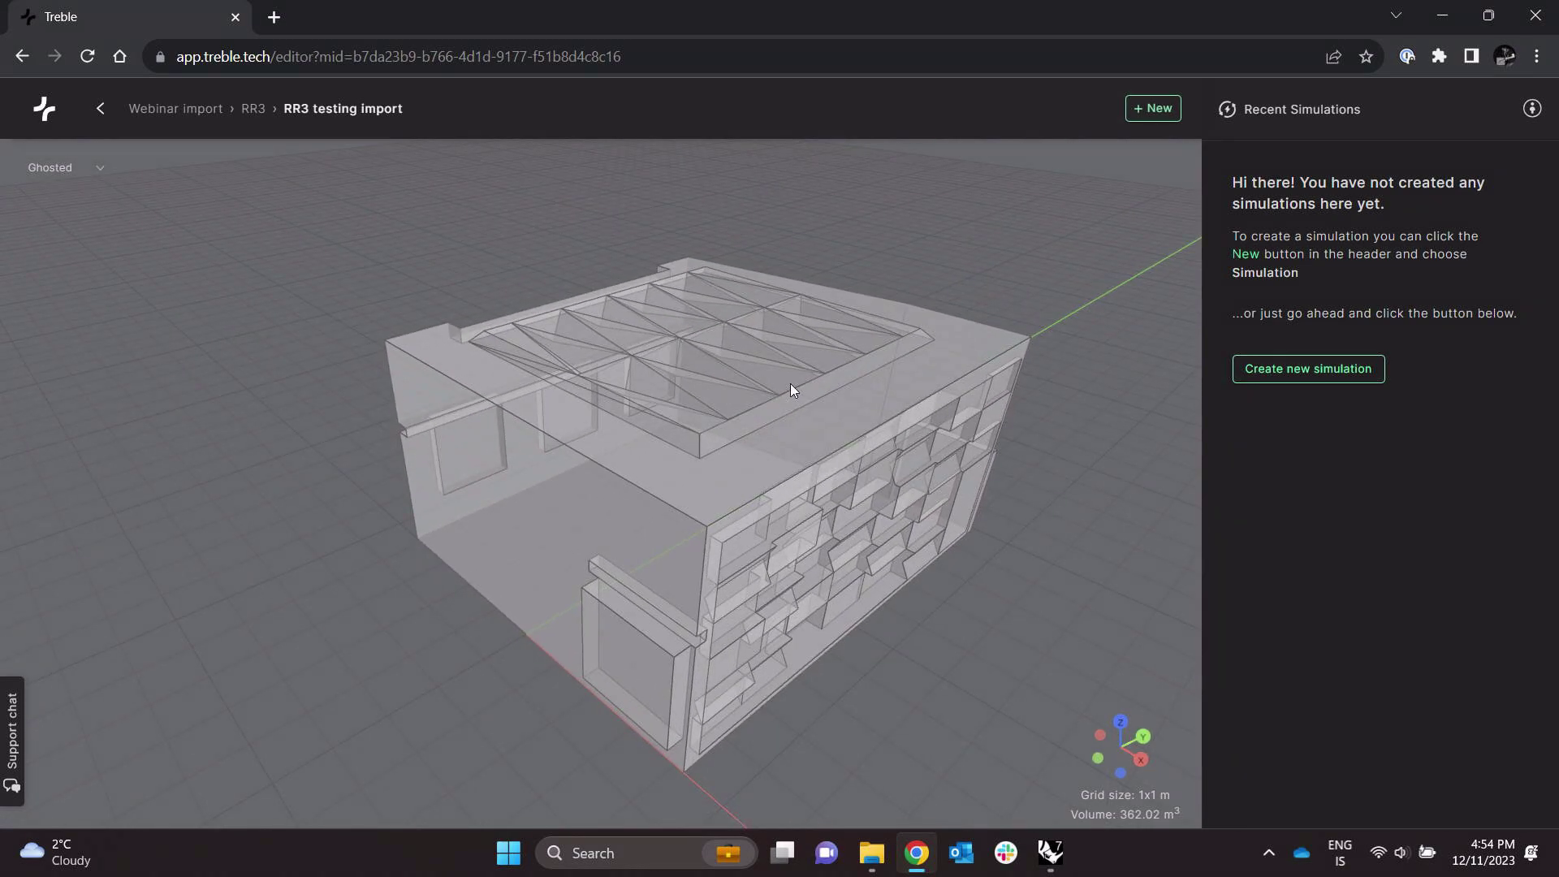
- Add simulation 'Test 1' and assign Carpet with underlay to every layer, starting with parquet
left_click(1311, 377)
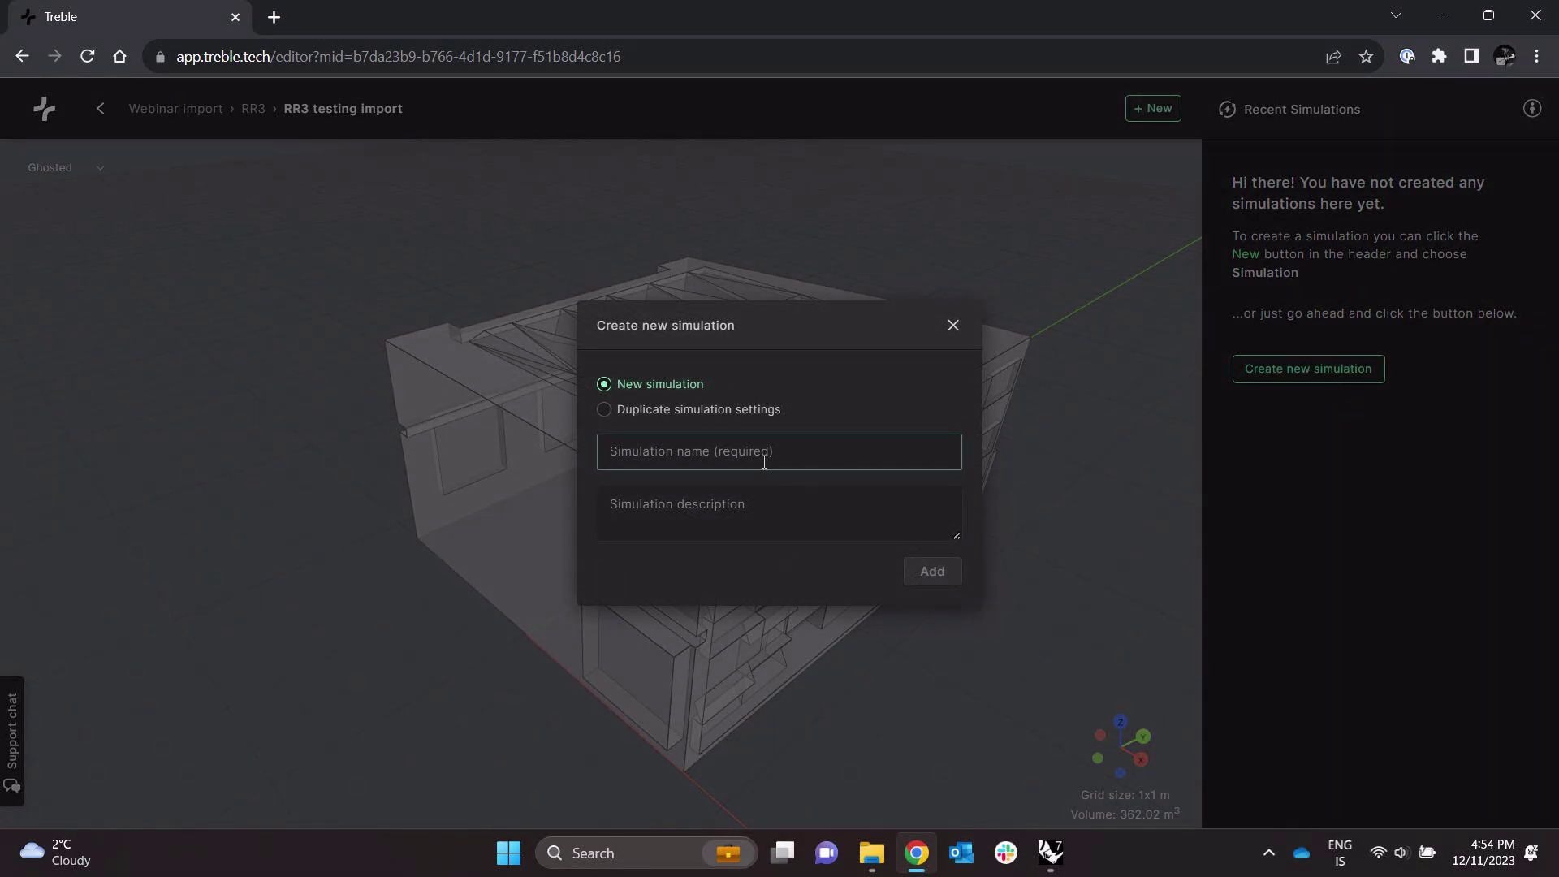
left_click(932, 572)
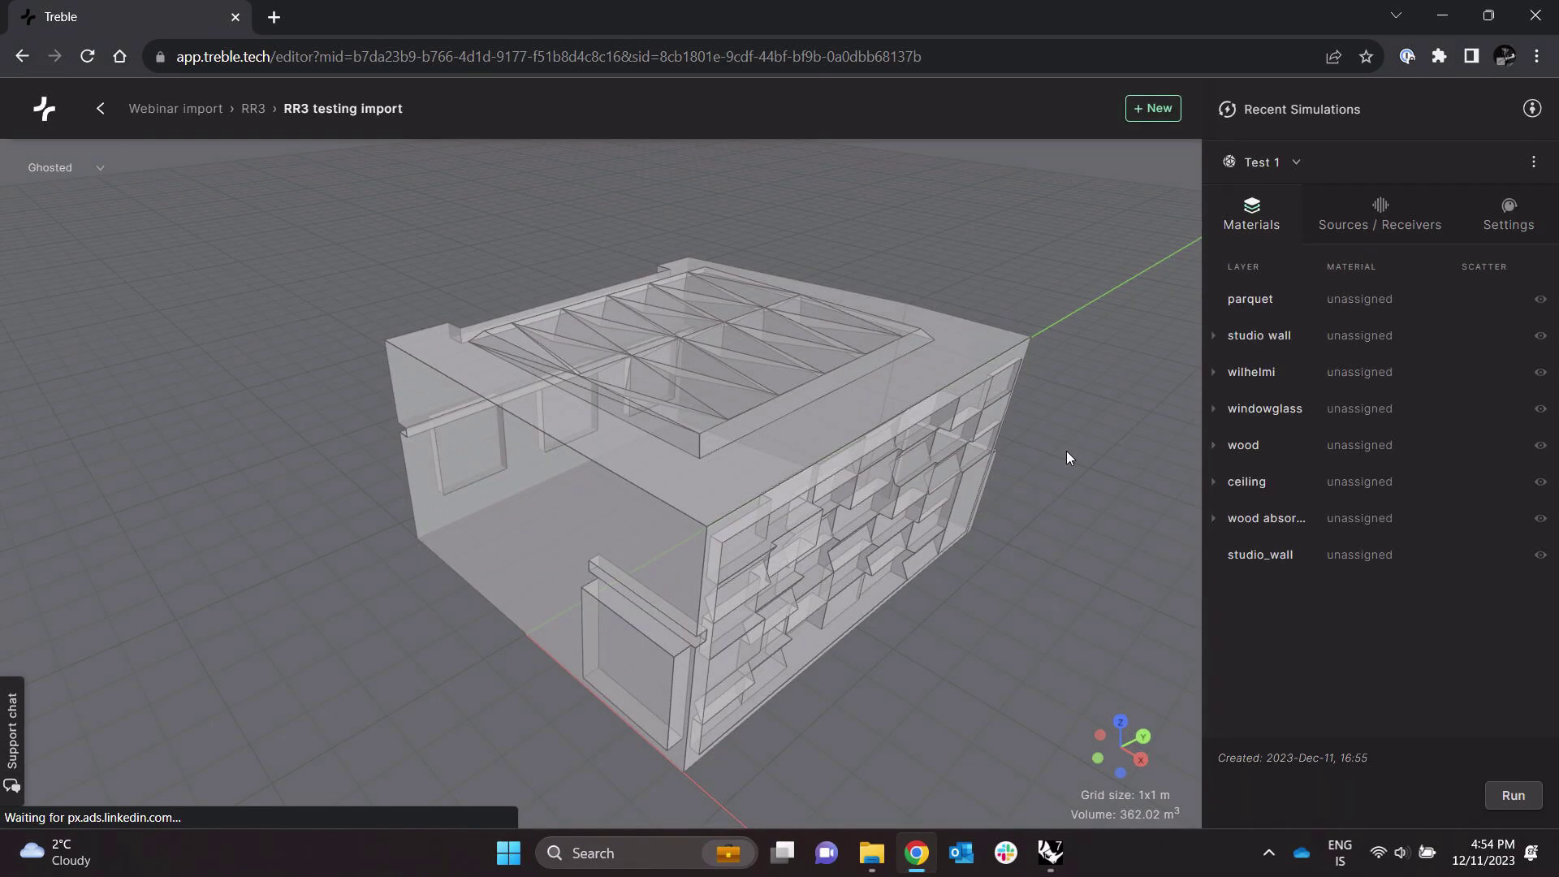
left_click(1267, 299)
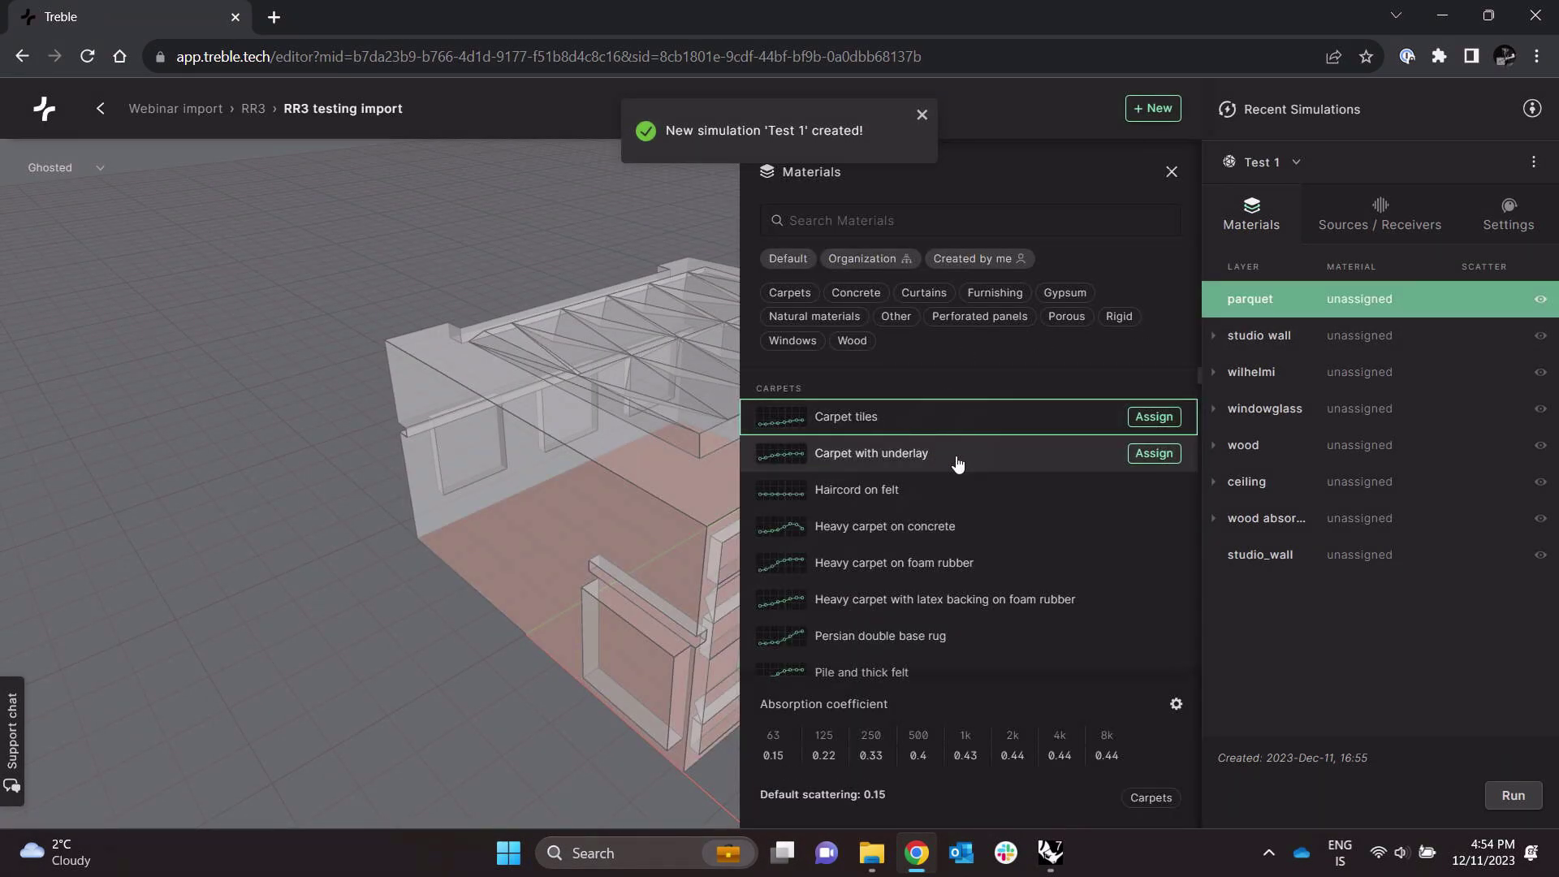
left_click(1127, 459)
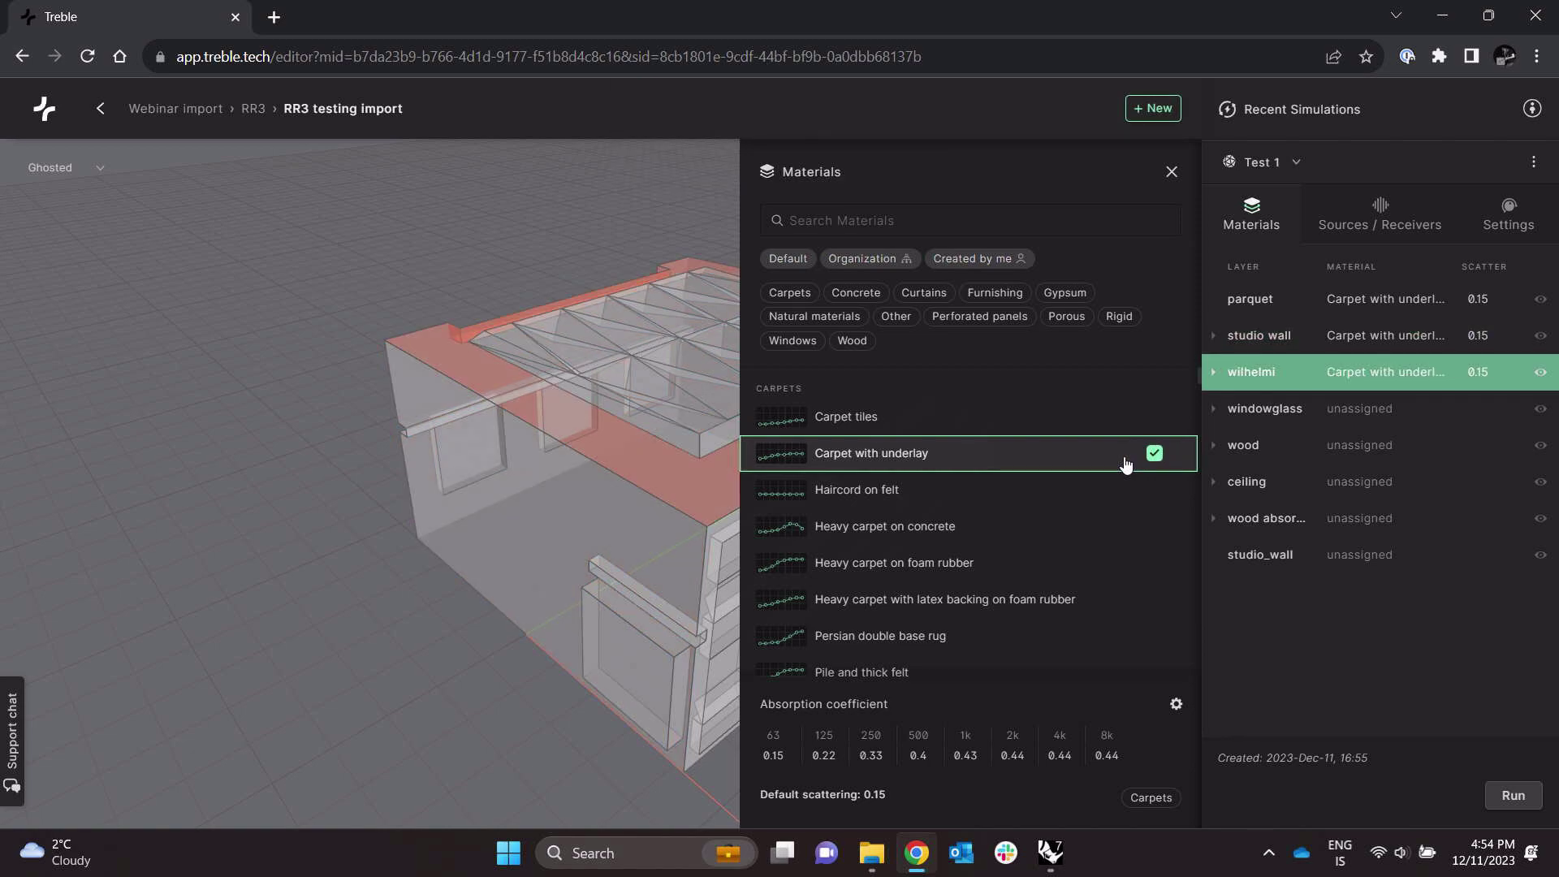
left_click(1127, 460)
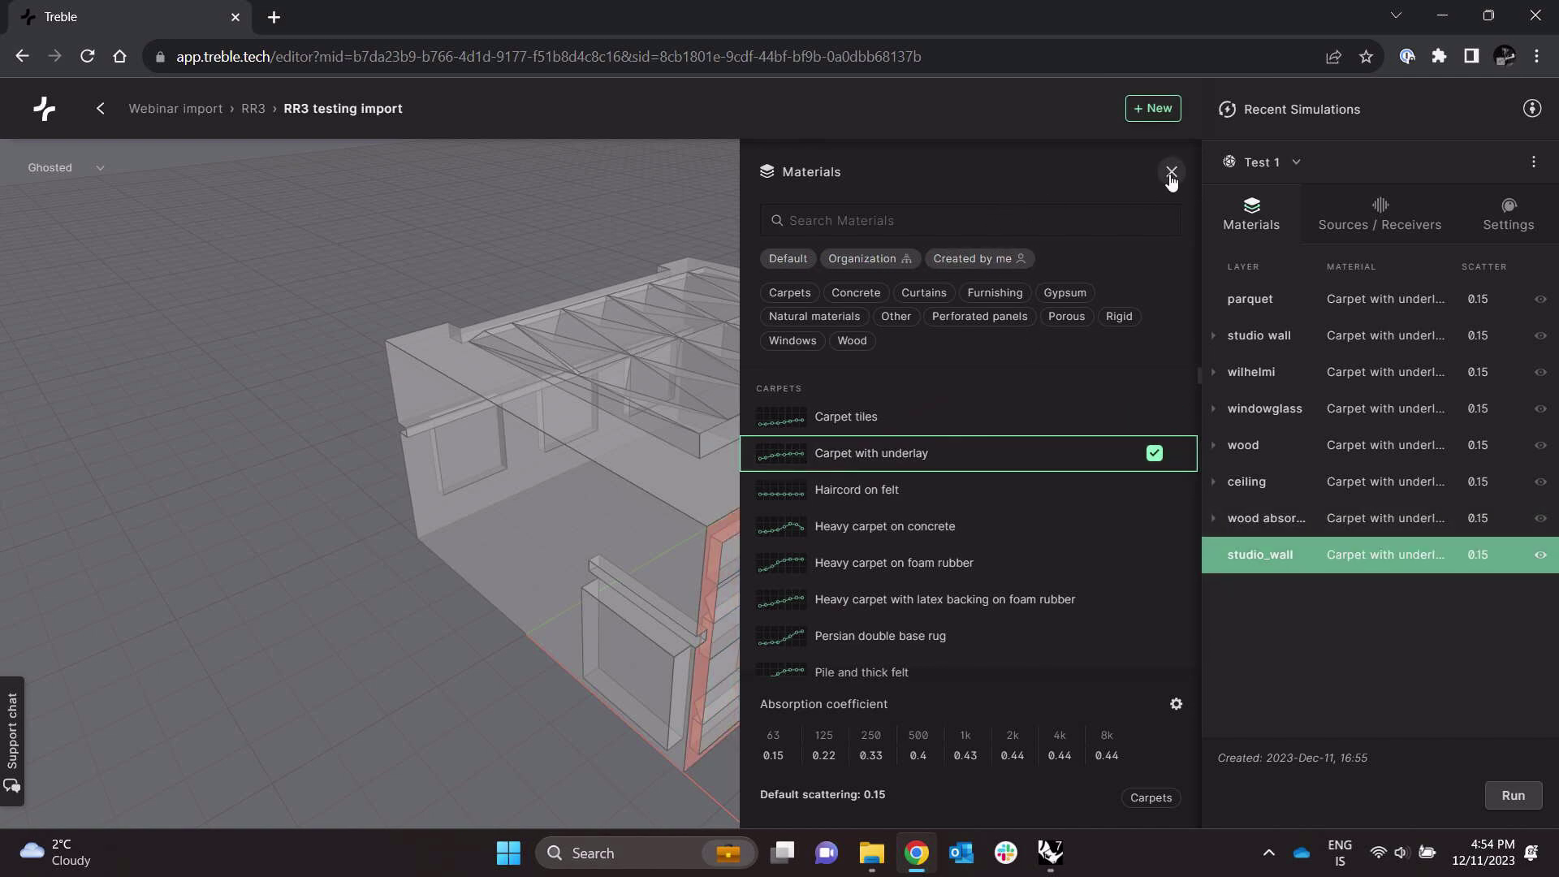
left_click(1171, 175)
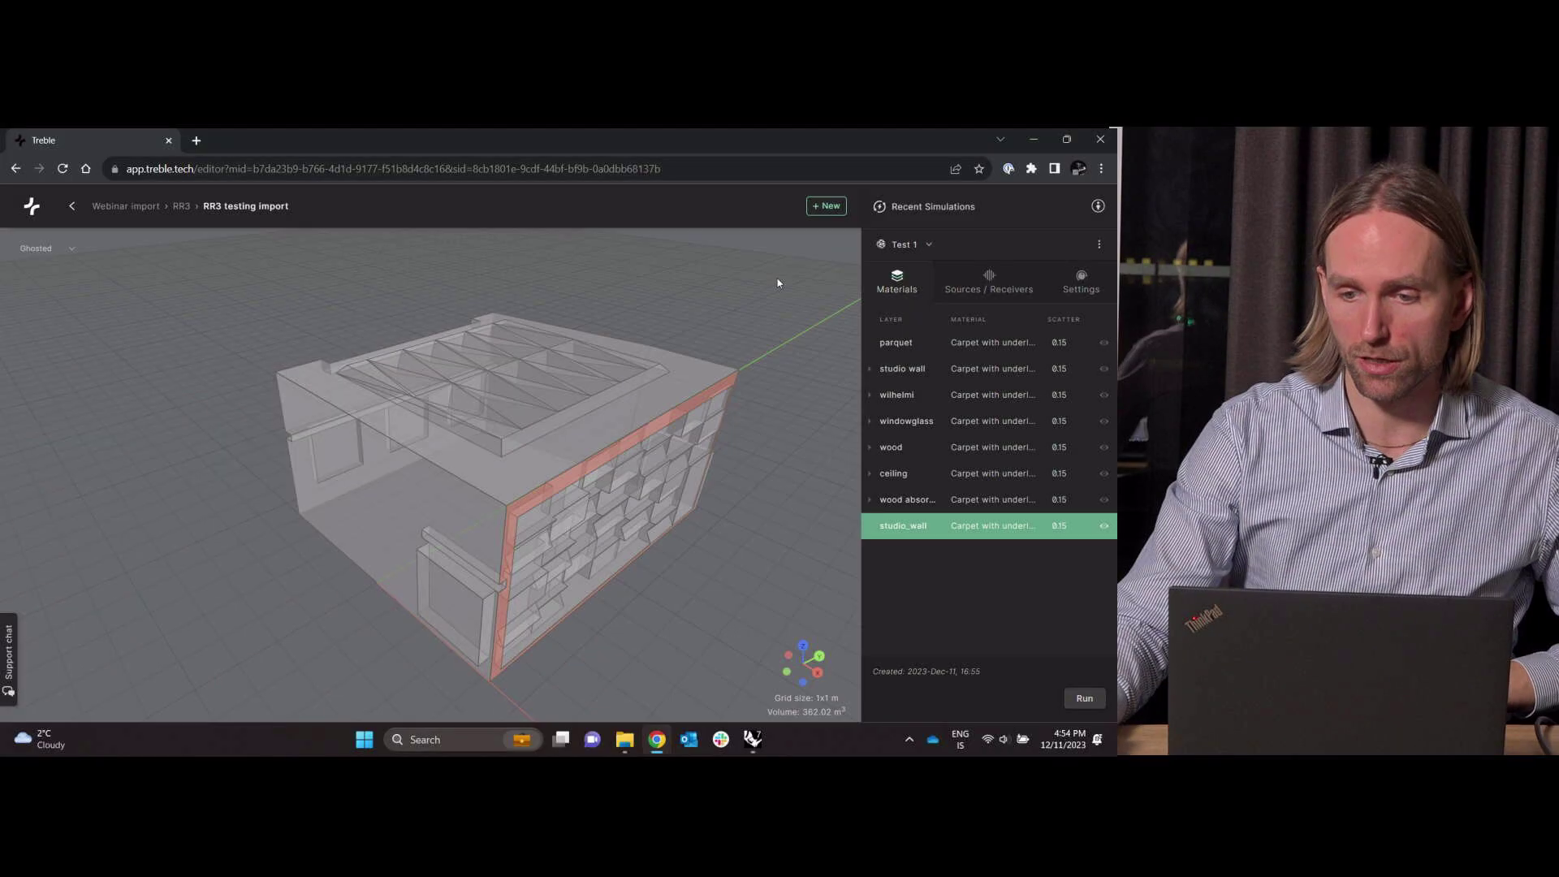
- Add Source 1 and Receiver 1, then set Test 1 to Advanced settings at 710 Hz
left_click(990, 286)
left_click(1087, 321)
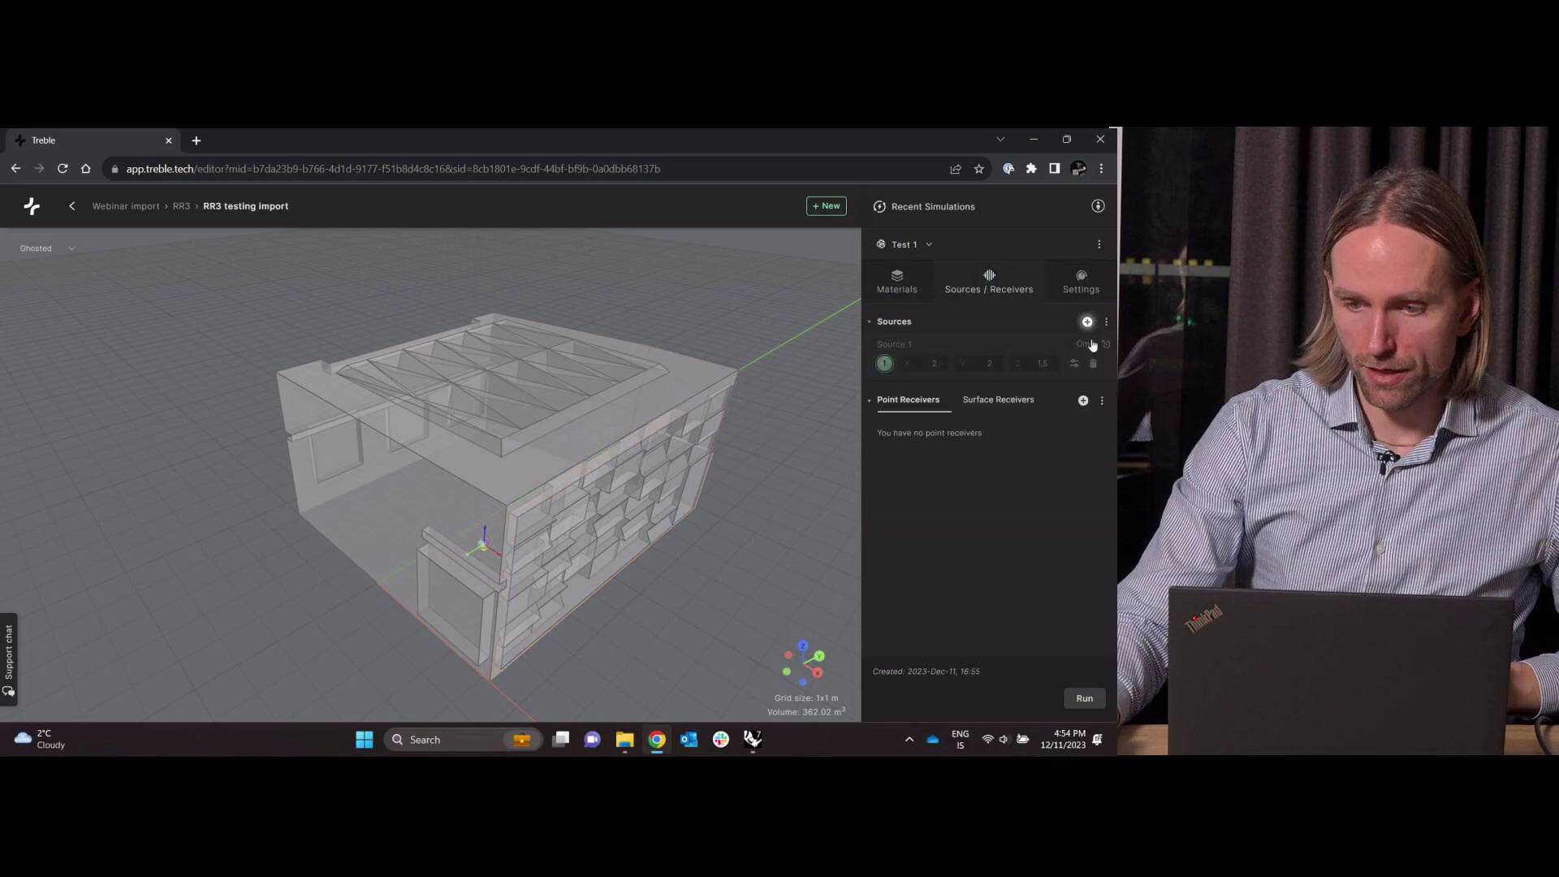
left_click(1084, 401)
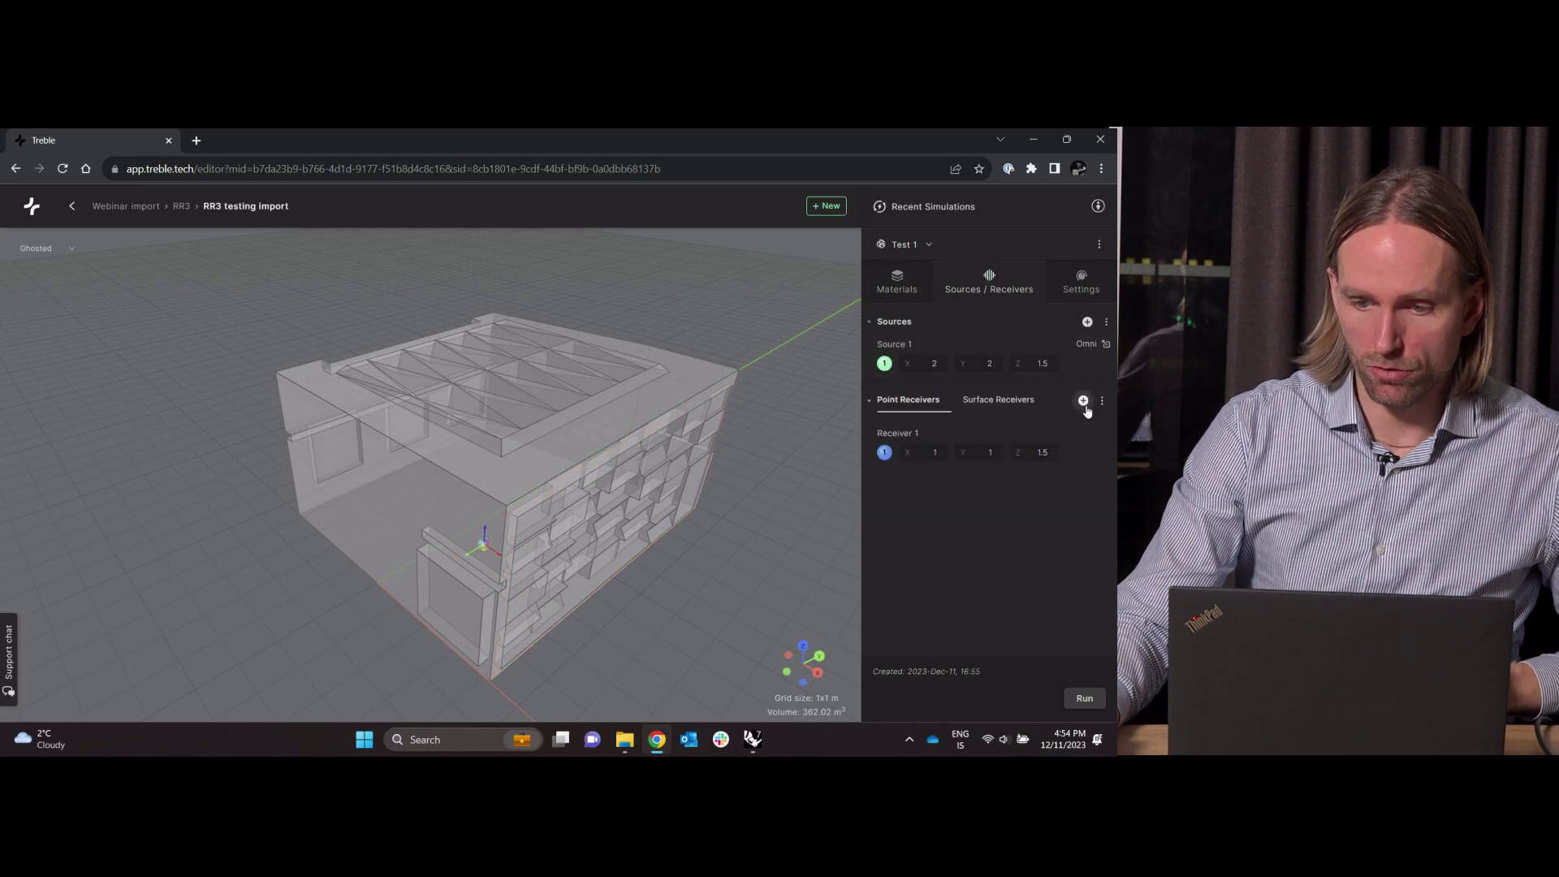
left_click(1086, 279)
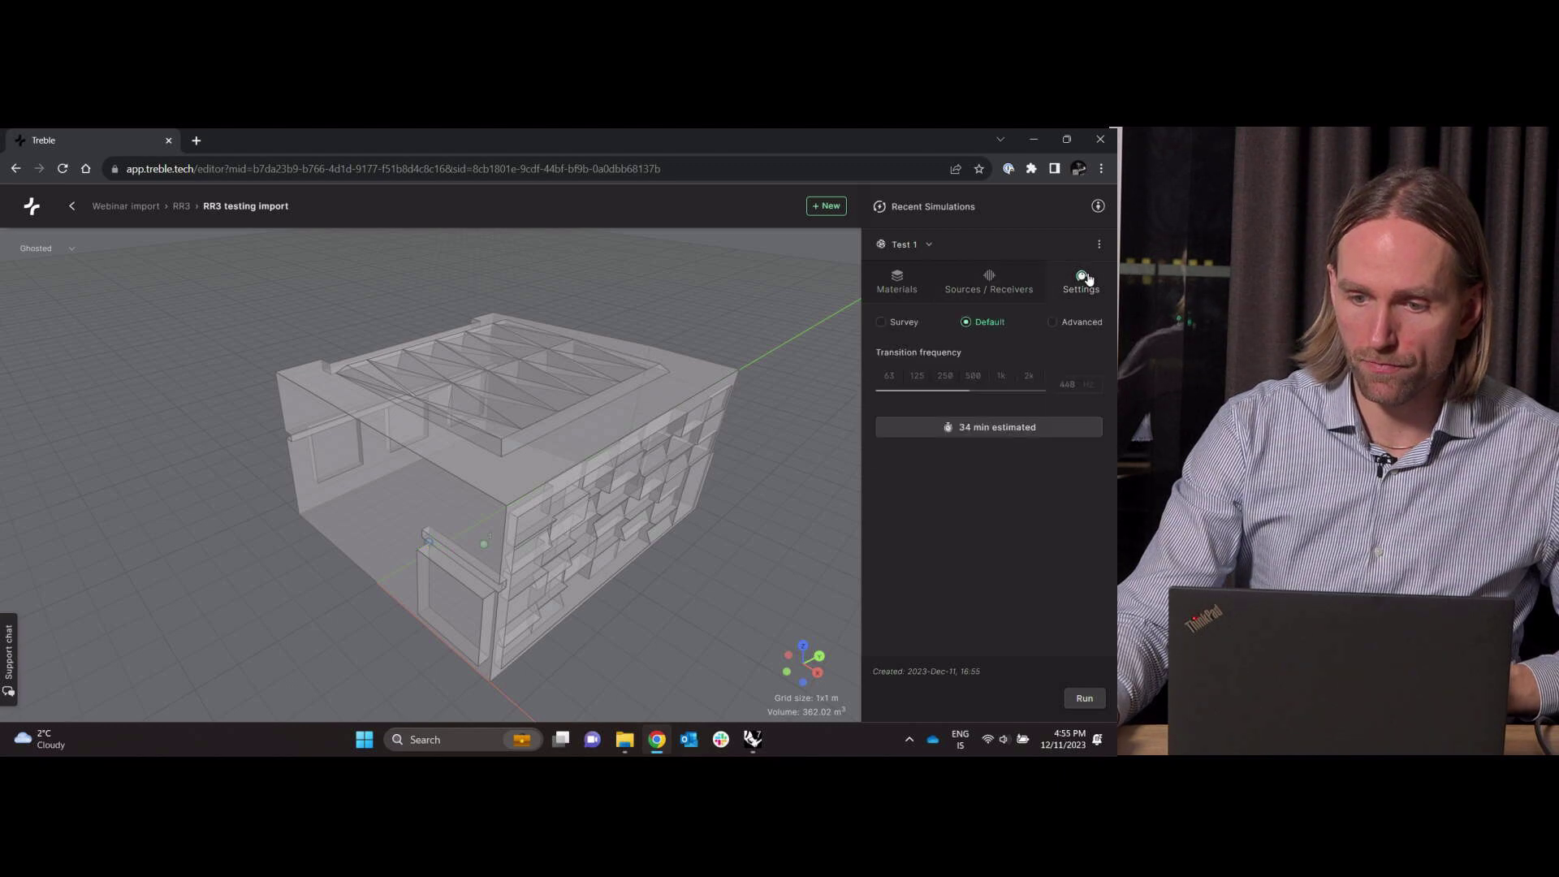
left_click(1053, 323)
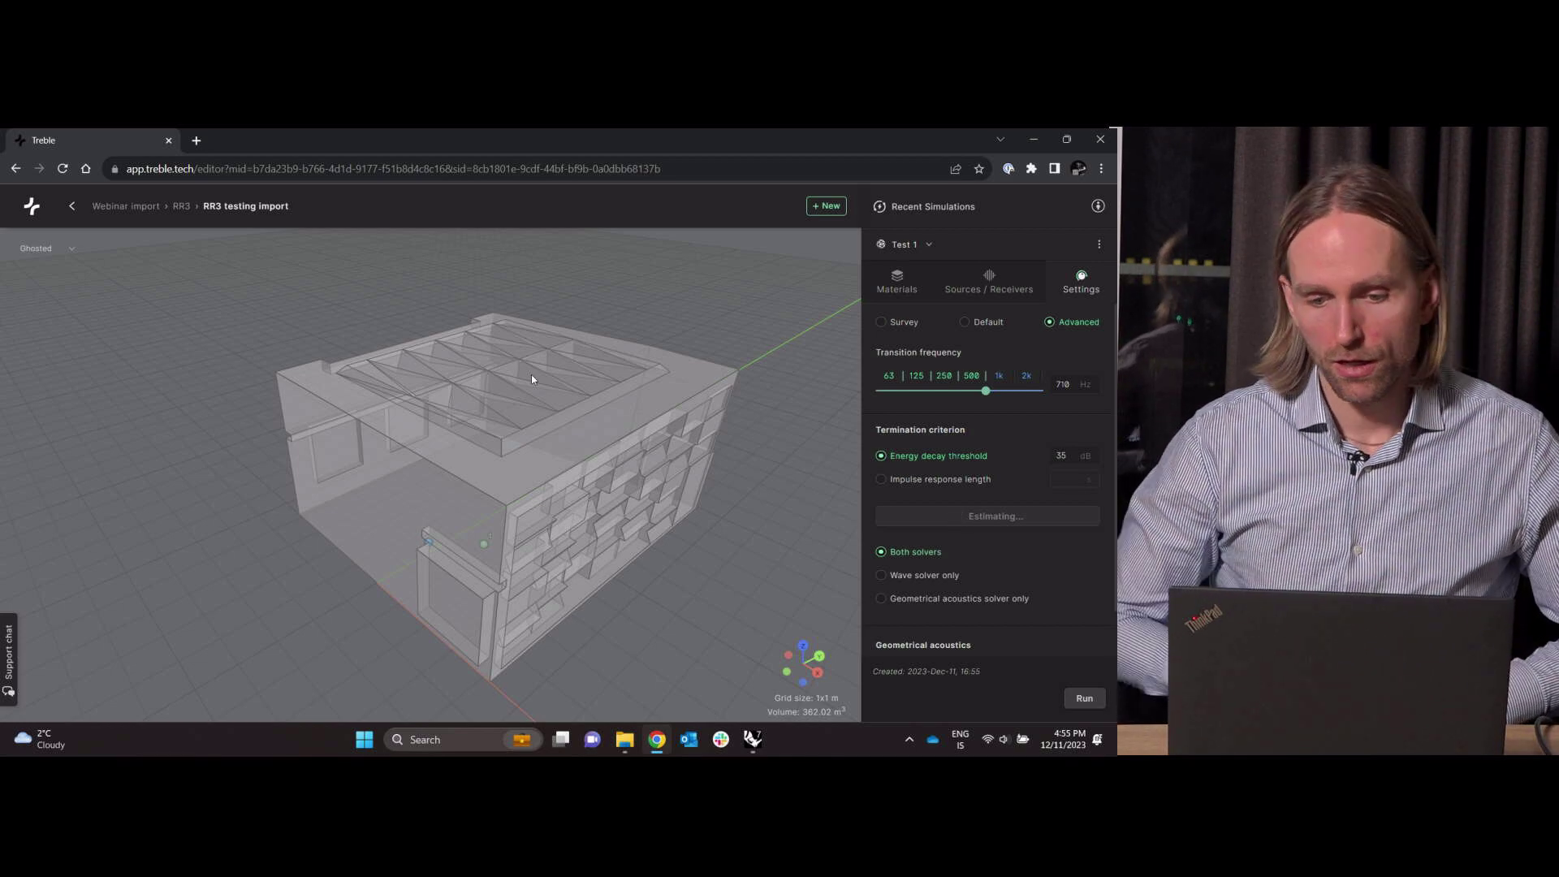
- Orbit and zoom onto the RR3 building's roof from oblique angles
left_click_drag(532, 362, 682, 431)
scroll(544, 424, "up", 5)
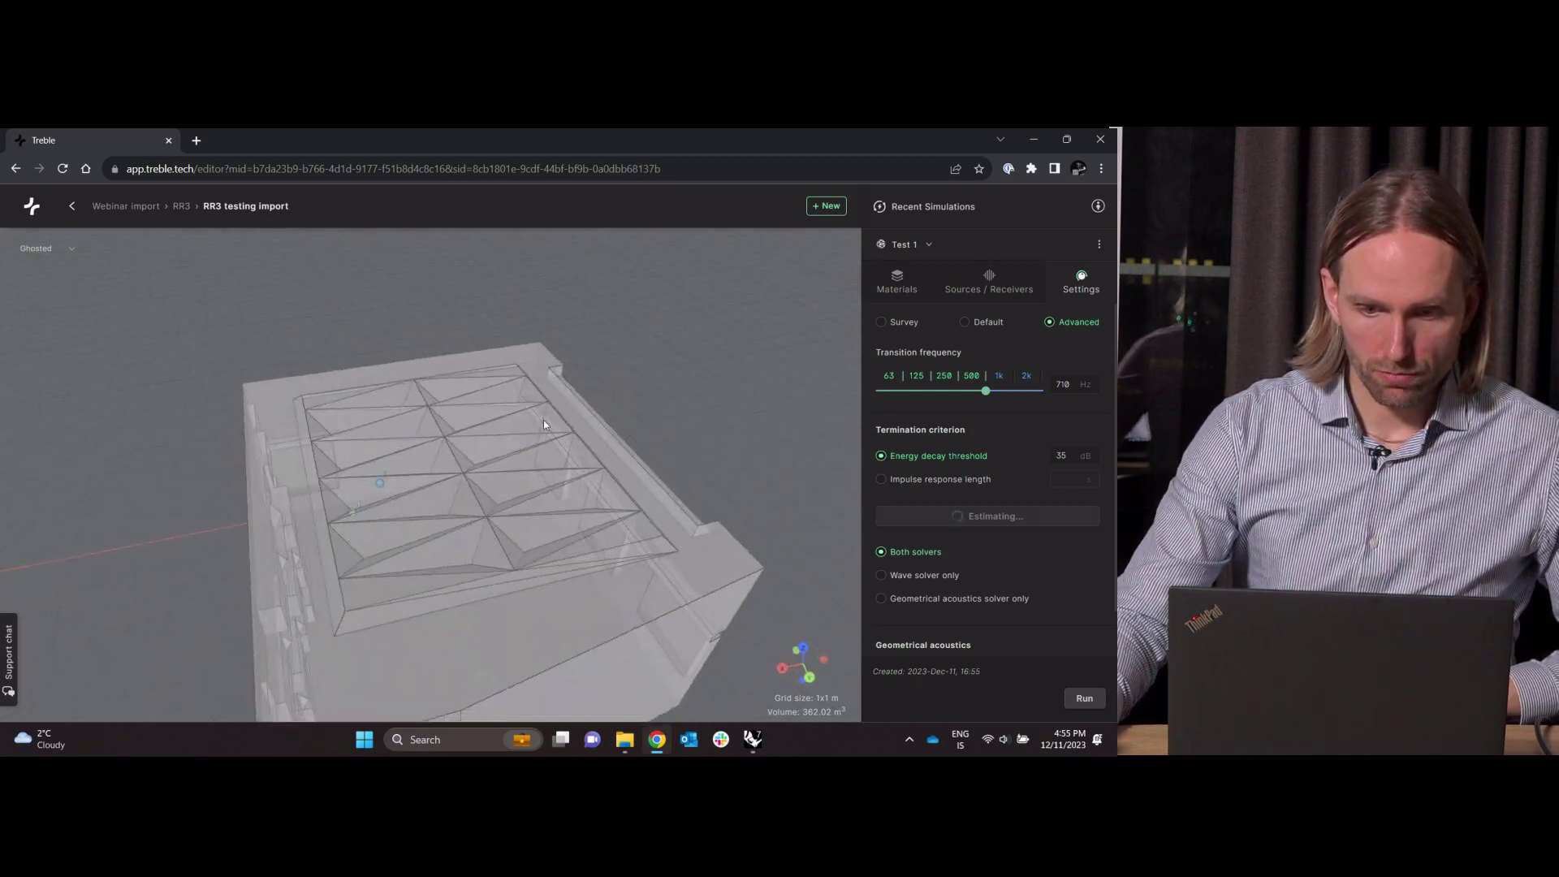
left_click_drag(544, 420, 402, 484)
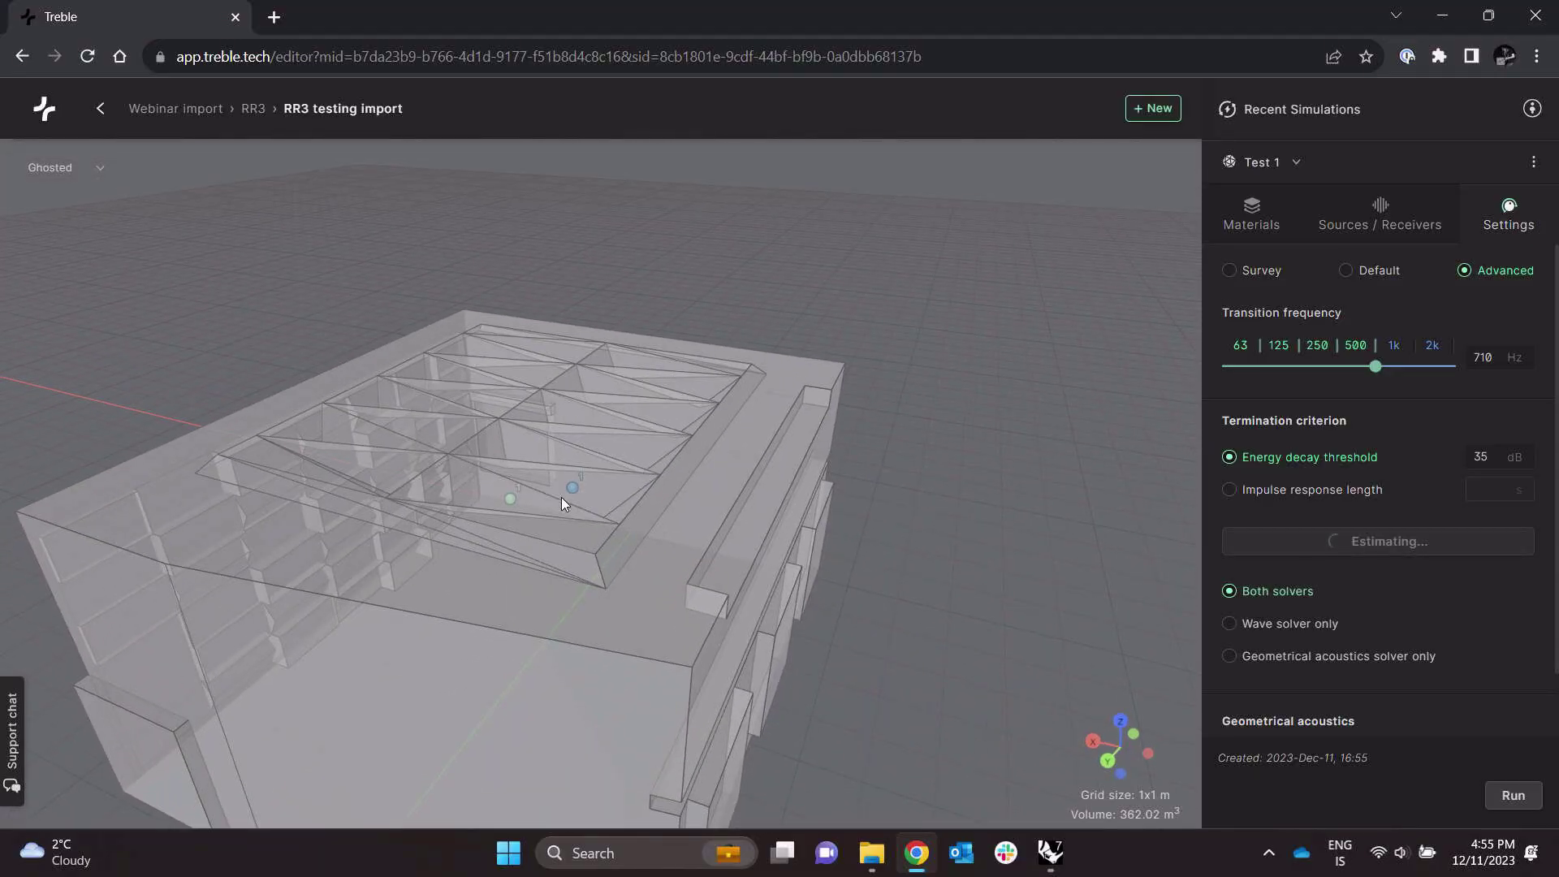
left_click_drag(562, 497, 580, 457)
scroll(352, 461, "up", 3)
scroll(557, 515, "up", 10)
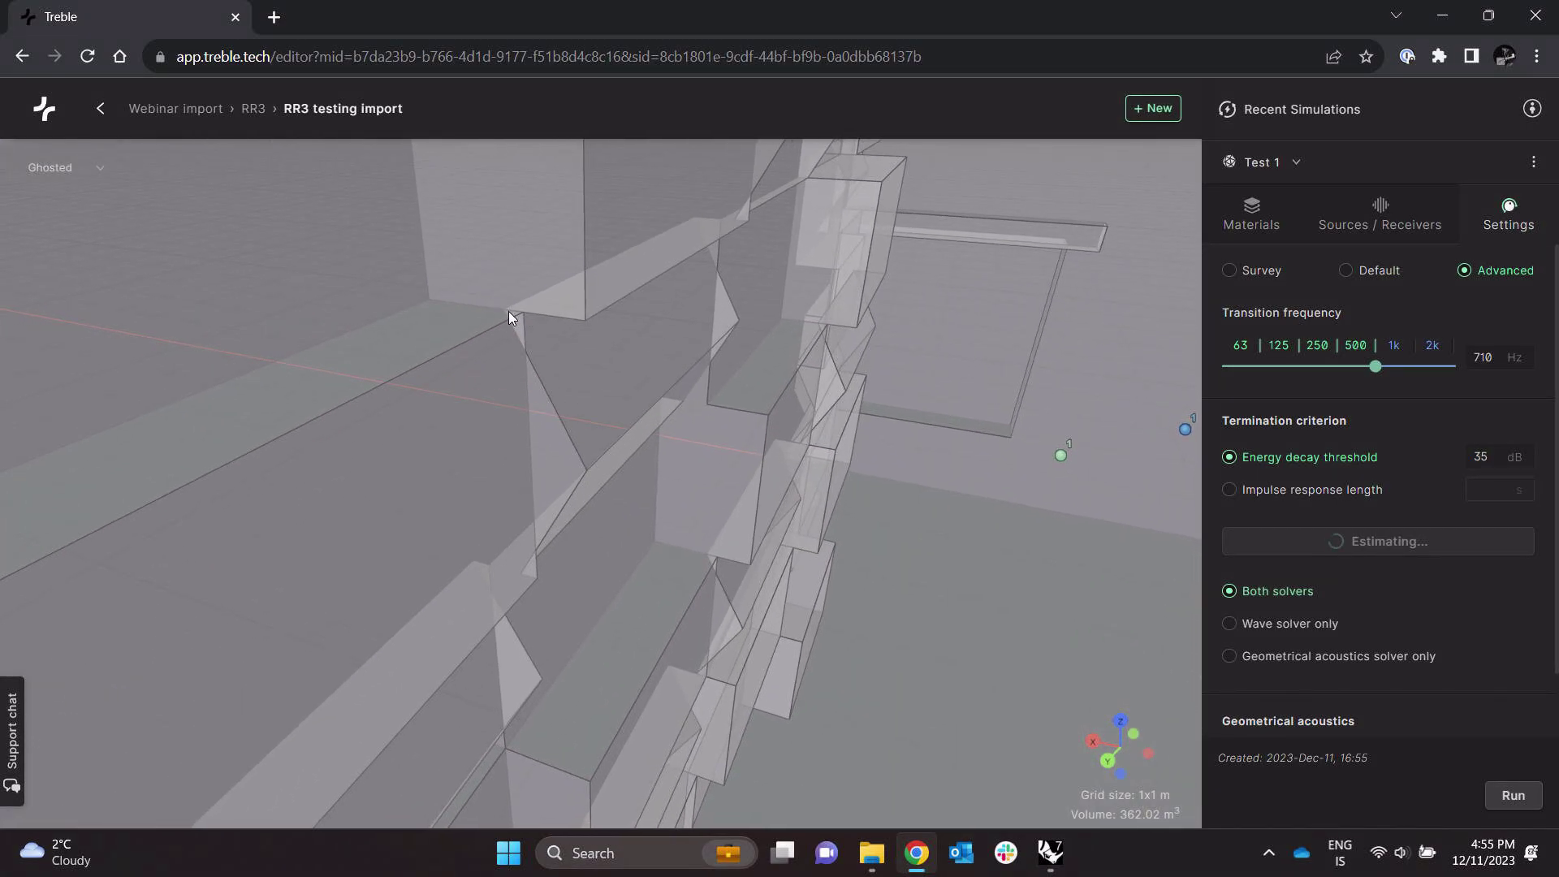
scroll(531, 317, "up", 5)
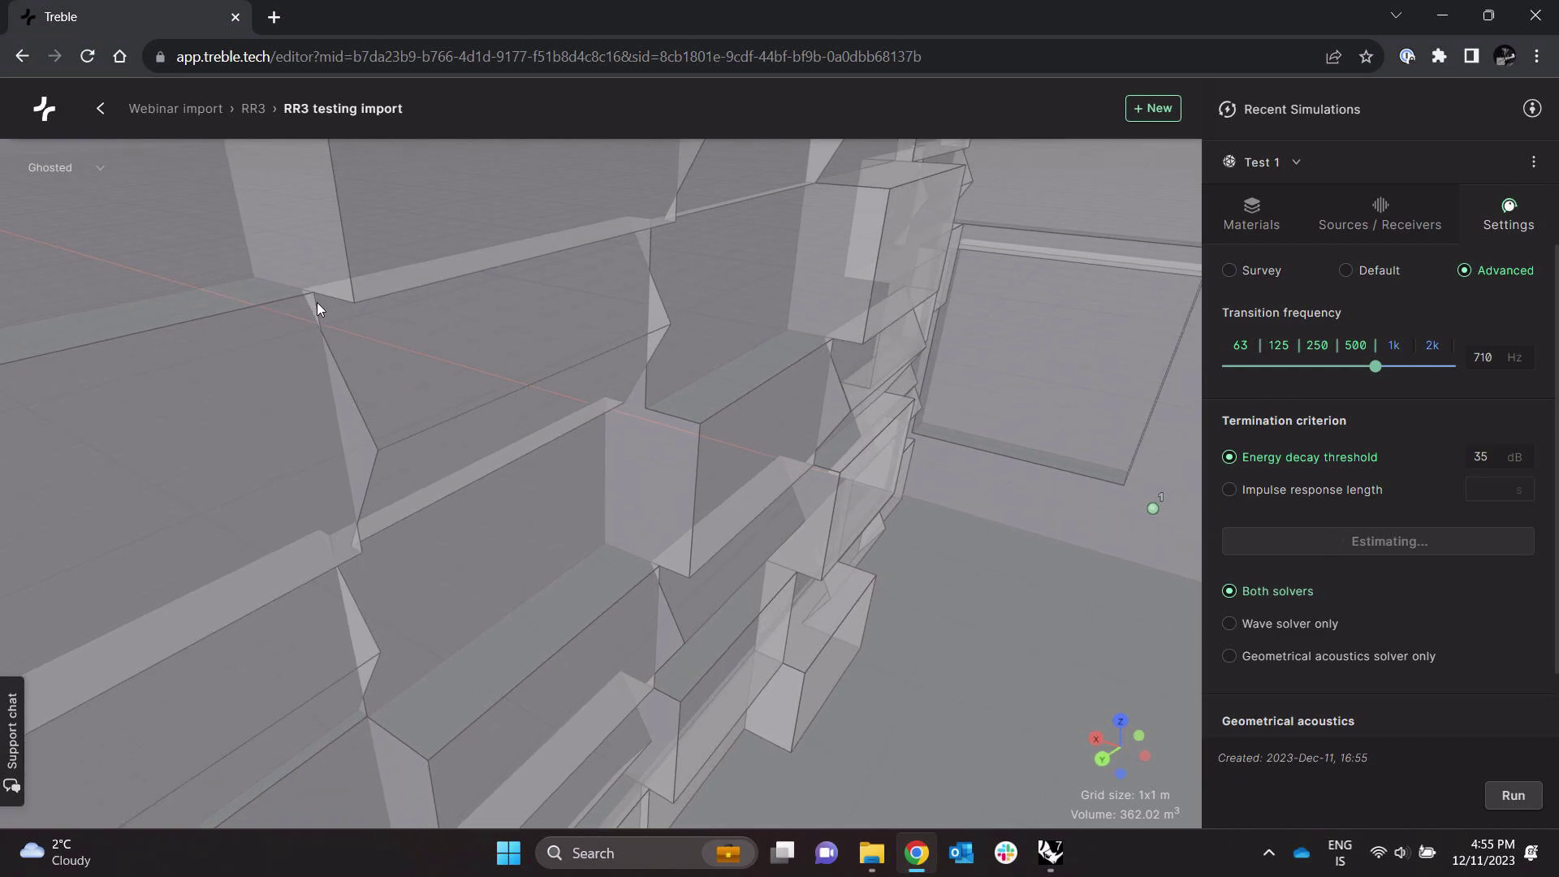
- Keep orbiting past the wall boxes to frontal and top-down views as the estimate reaches 9 min
left_click_drag(613, 217, 671, 334)
scroll(660, 248, "up", 3)
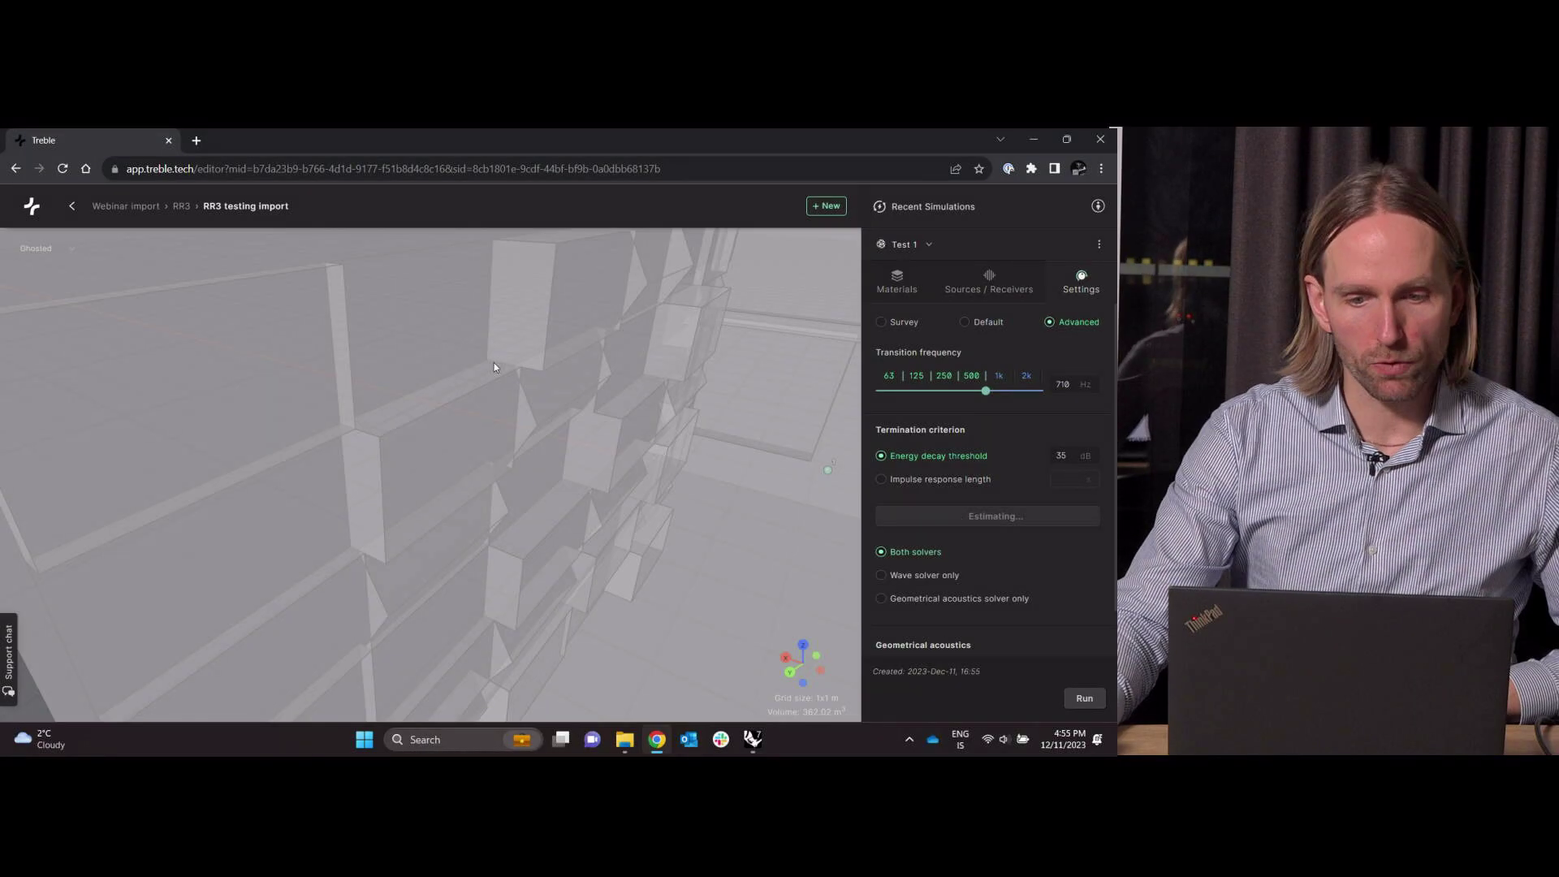
mouse_move(493, 367)
left_mouse_down()
mouse_move(521, 380)
mouse_move(499, 380)
left_mouse_up()
scroll(435, 375, "down", 5)
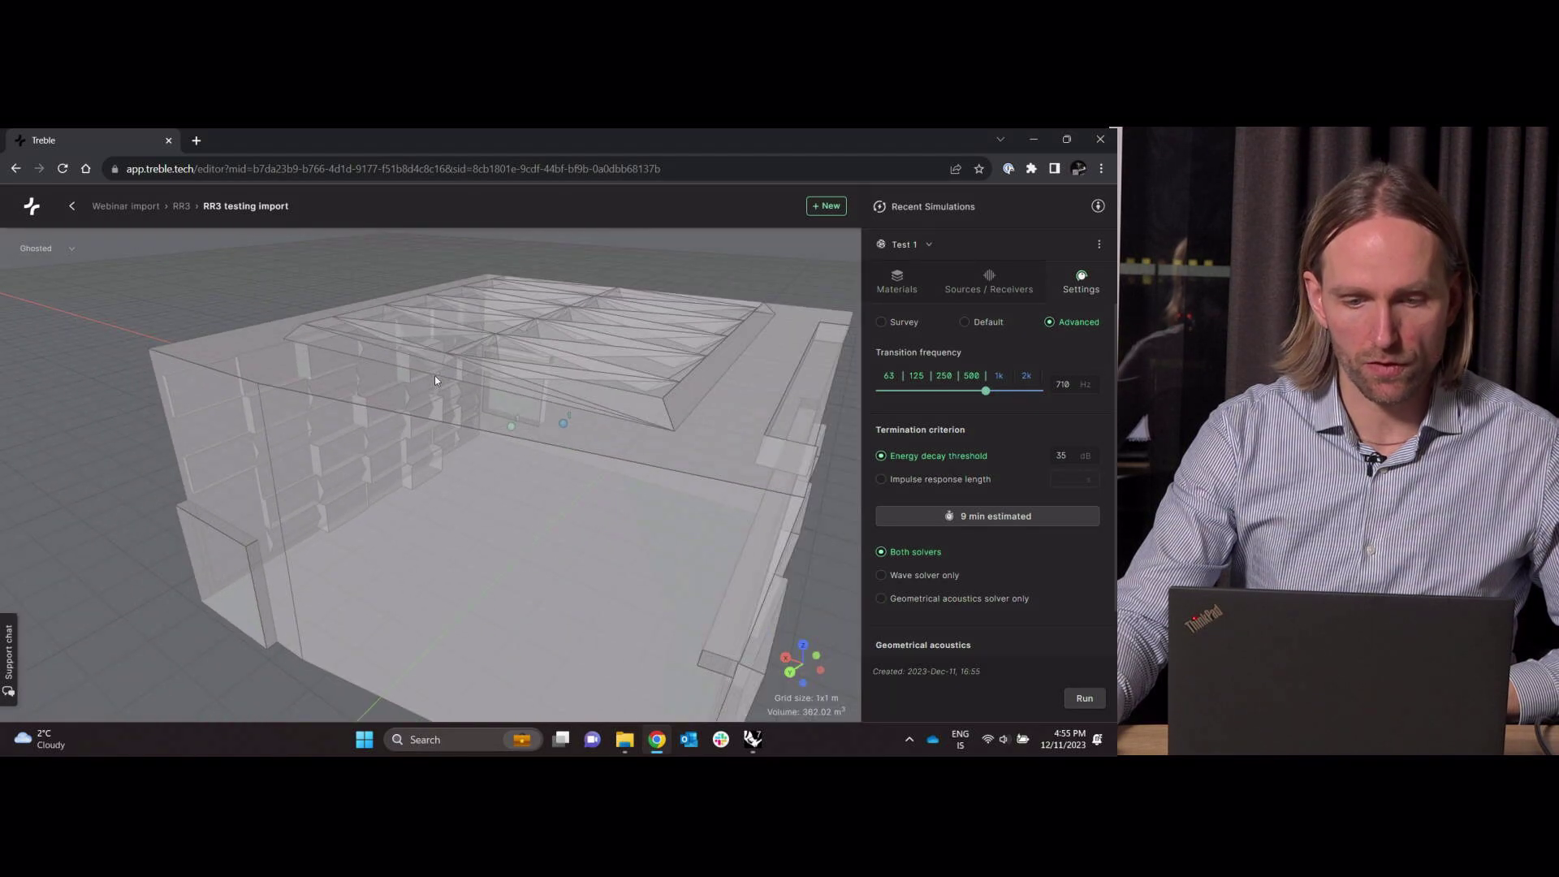
scroll(446, 442, "up", 2)
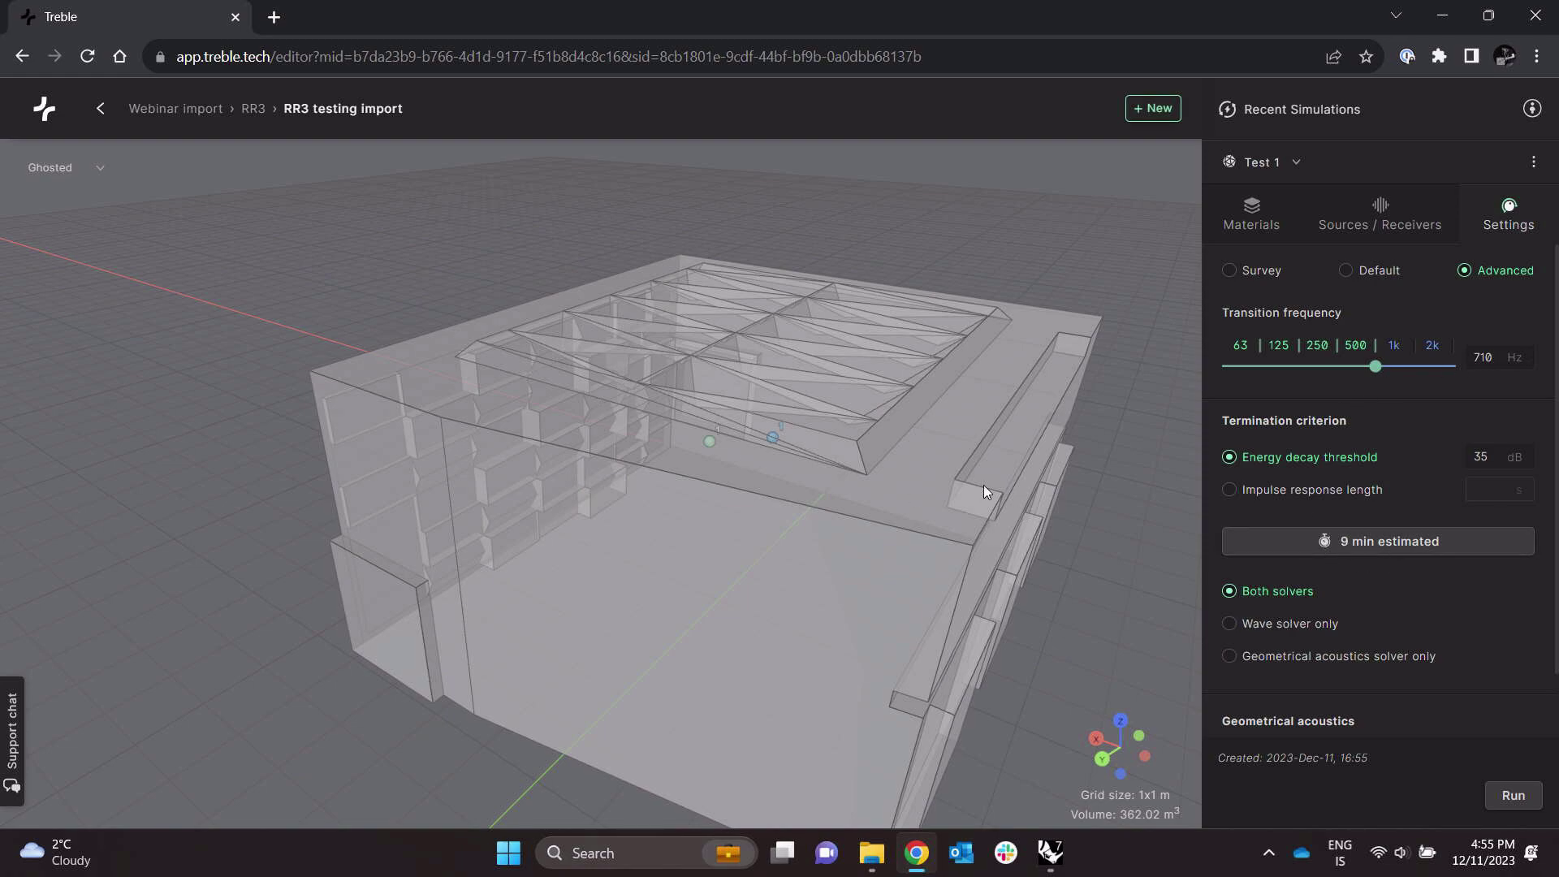
left_click_drag(974, 529, 334, 461)
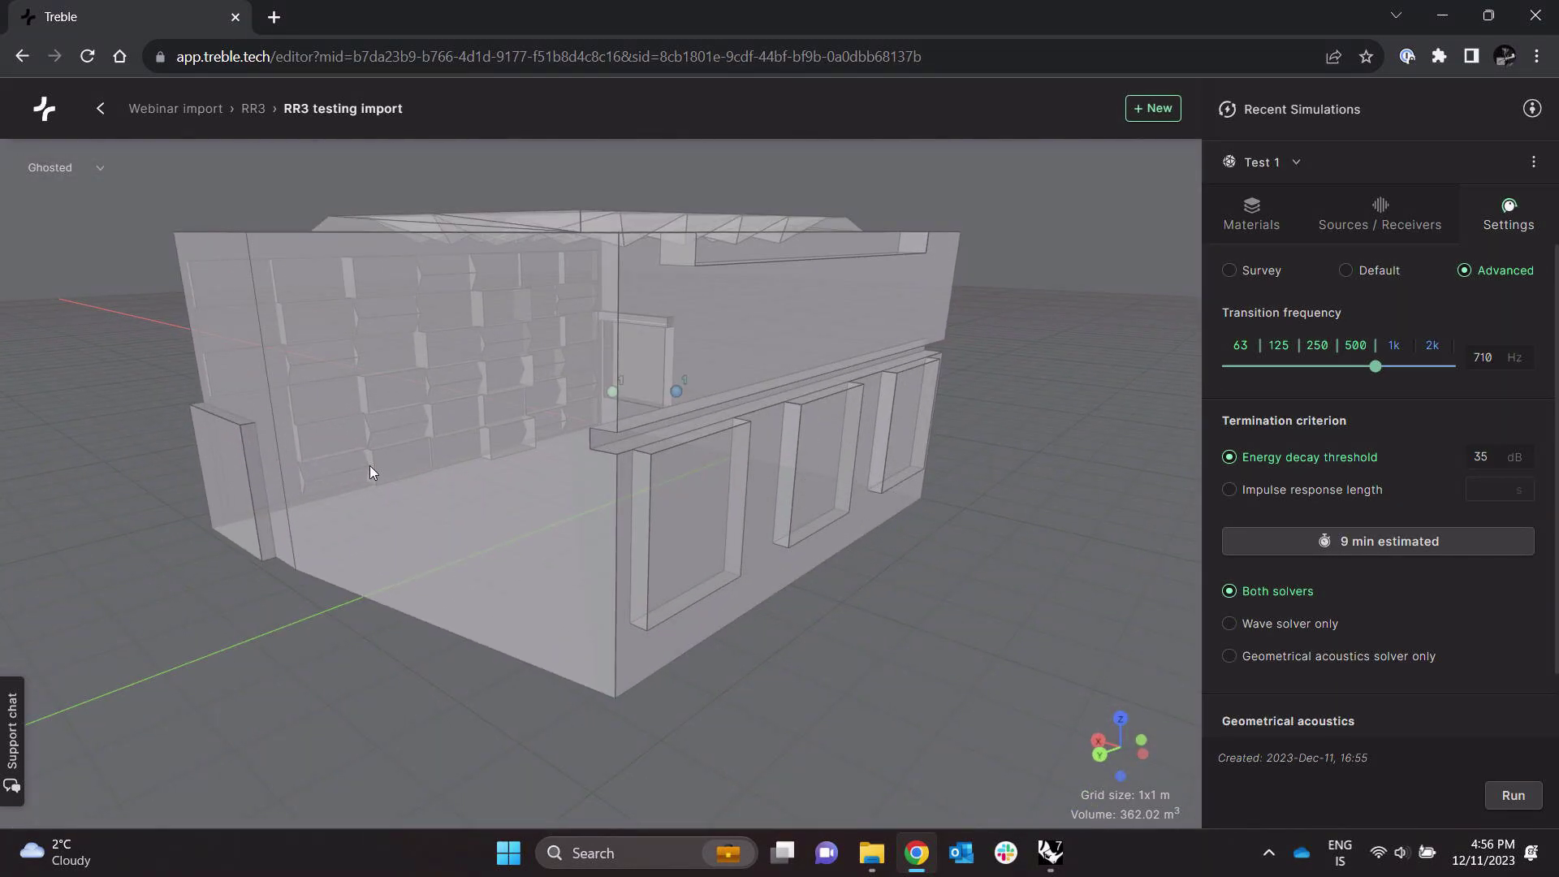
left_click_drag(588, 309, 695, 422)
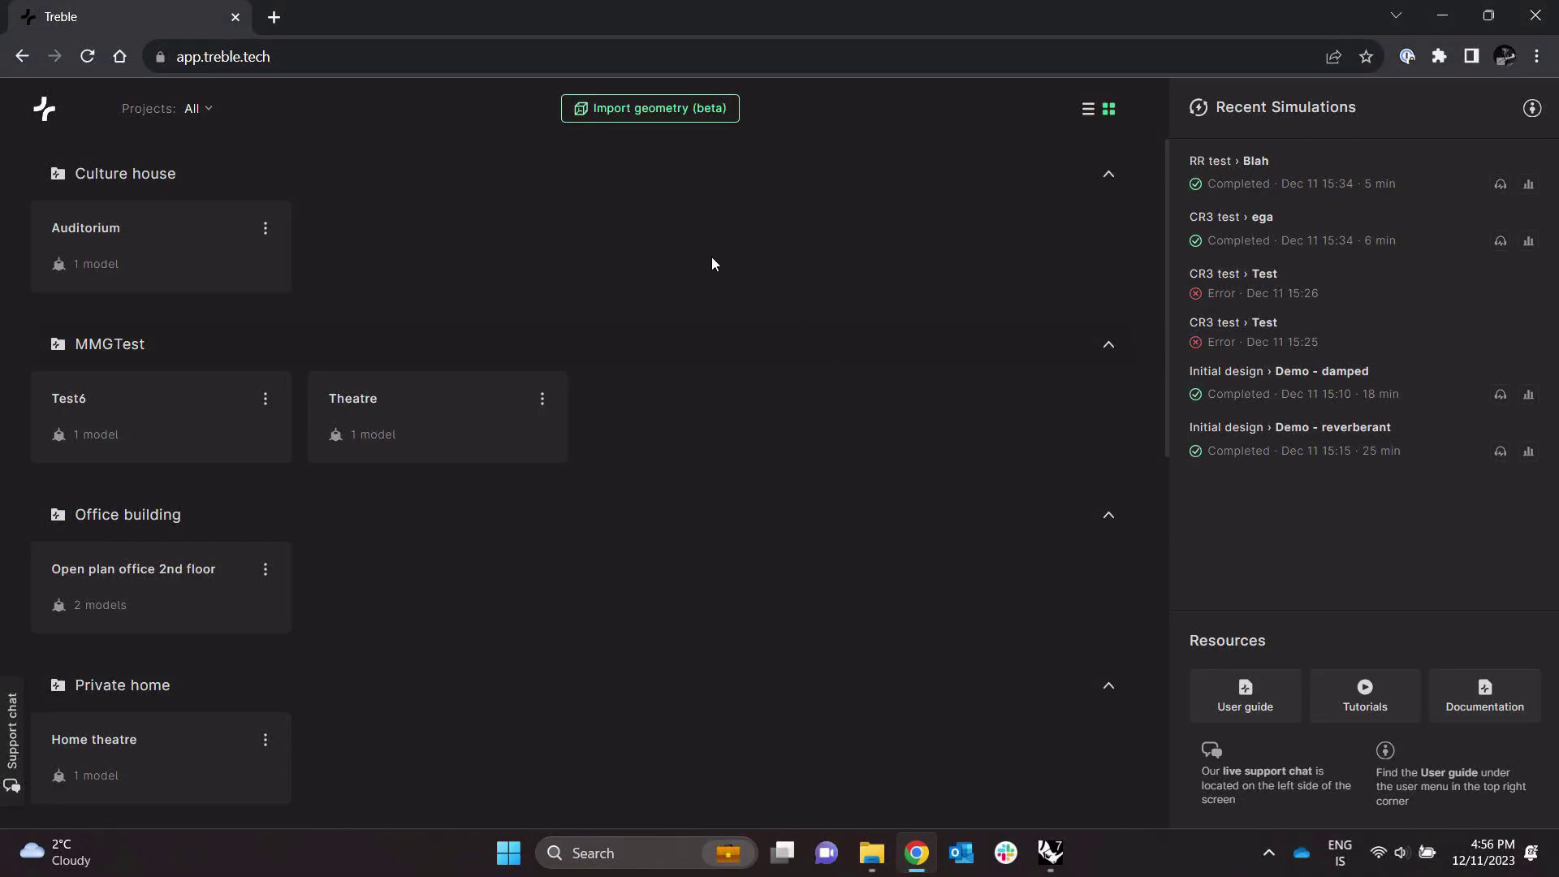
- Start a new geometry import by dropping CR3.dxf from the Import test models folder
left_click(684, 116)
left_click(885, 854)
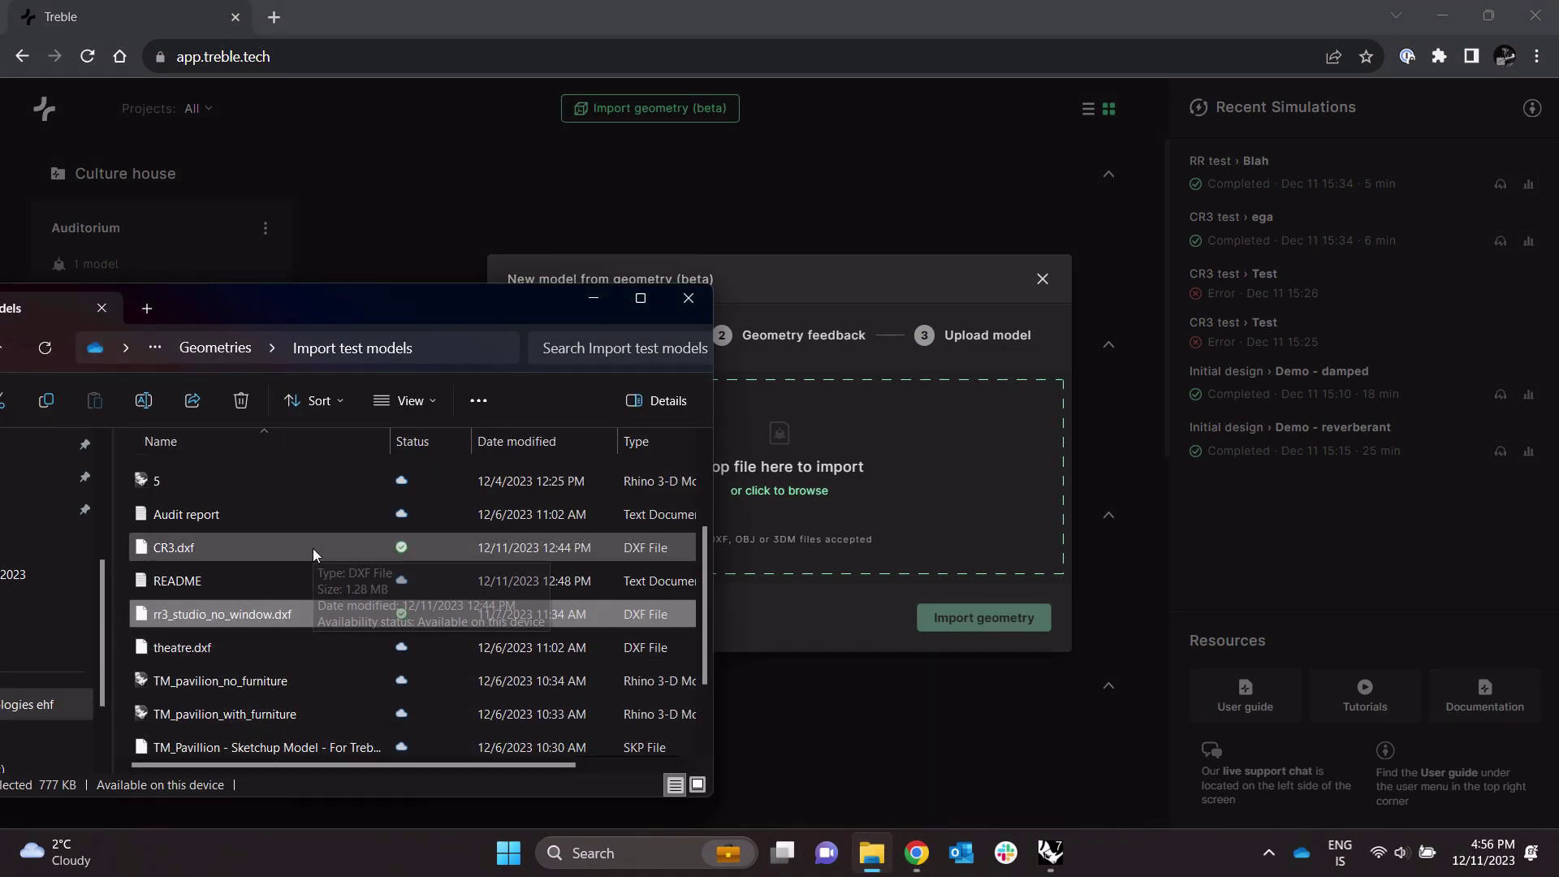
left_click(251, 554)
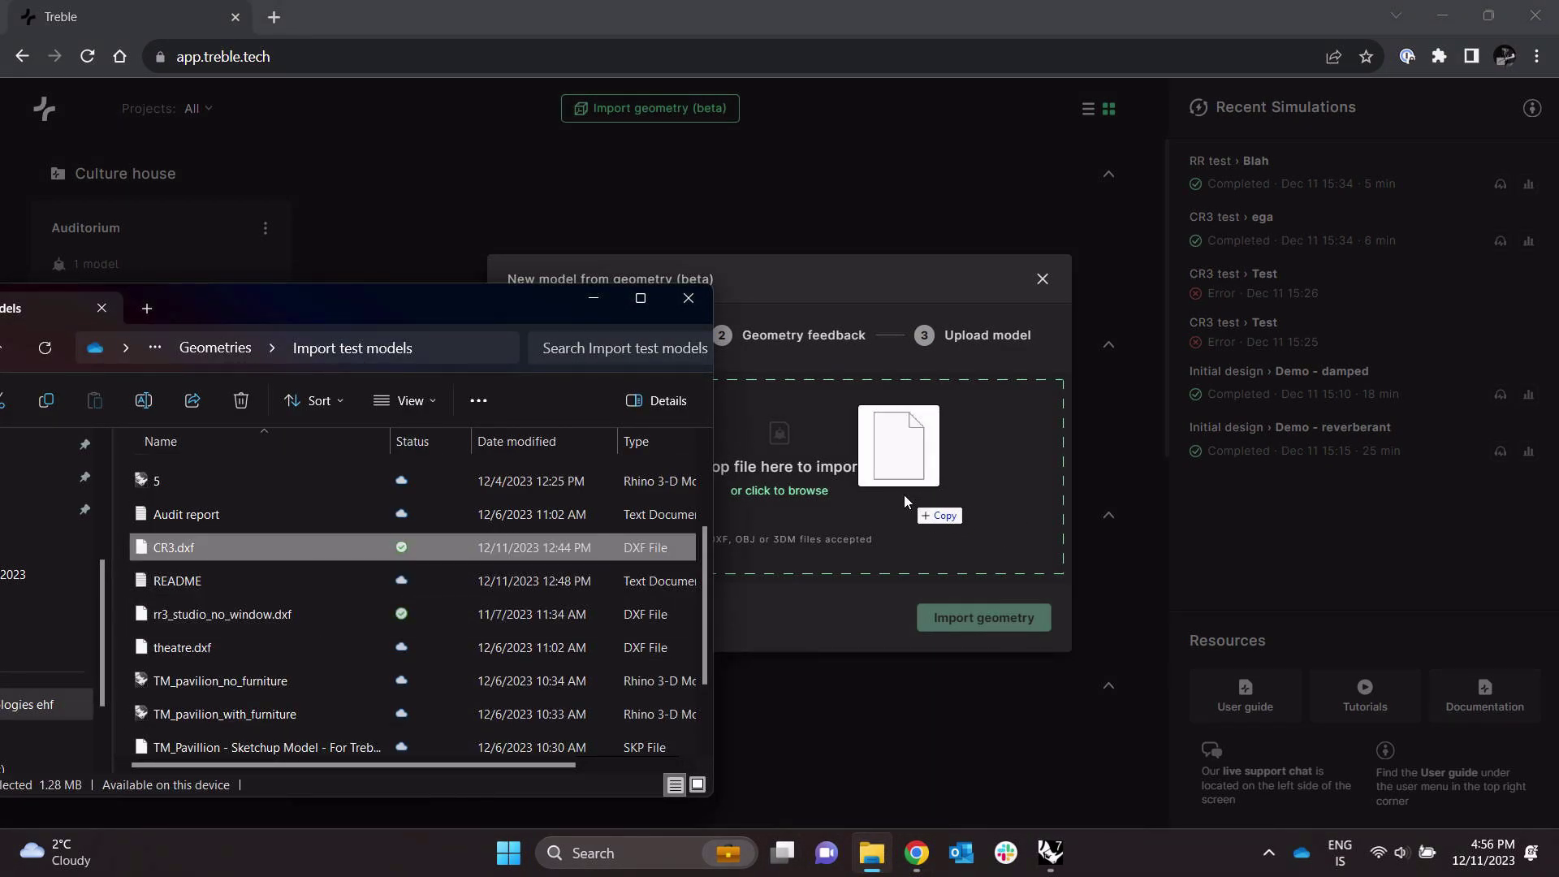
left_click_drag(837, 542, 838, 550)
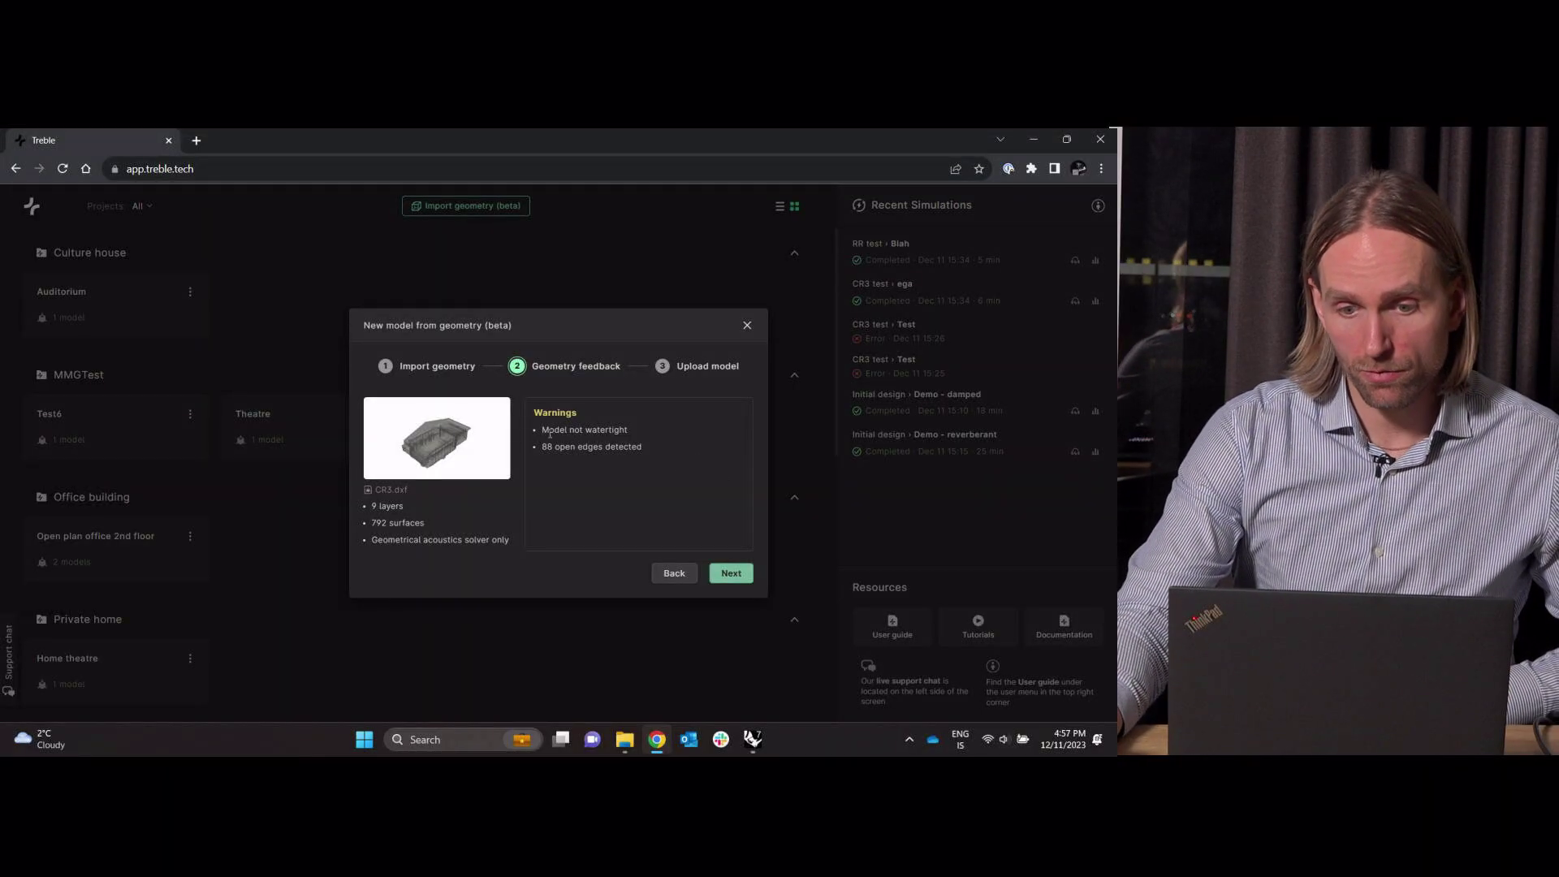
- Highlight the not-watertight, open-edge and geometrical-acoustics-only warnings in the geometry feedback
left_click_drag(541, 429, 672, 446)
left_click(630, 493)
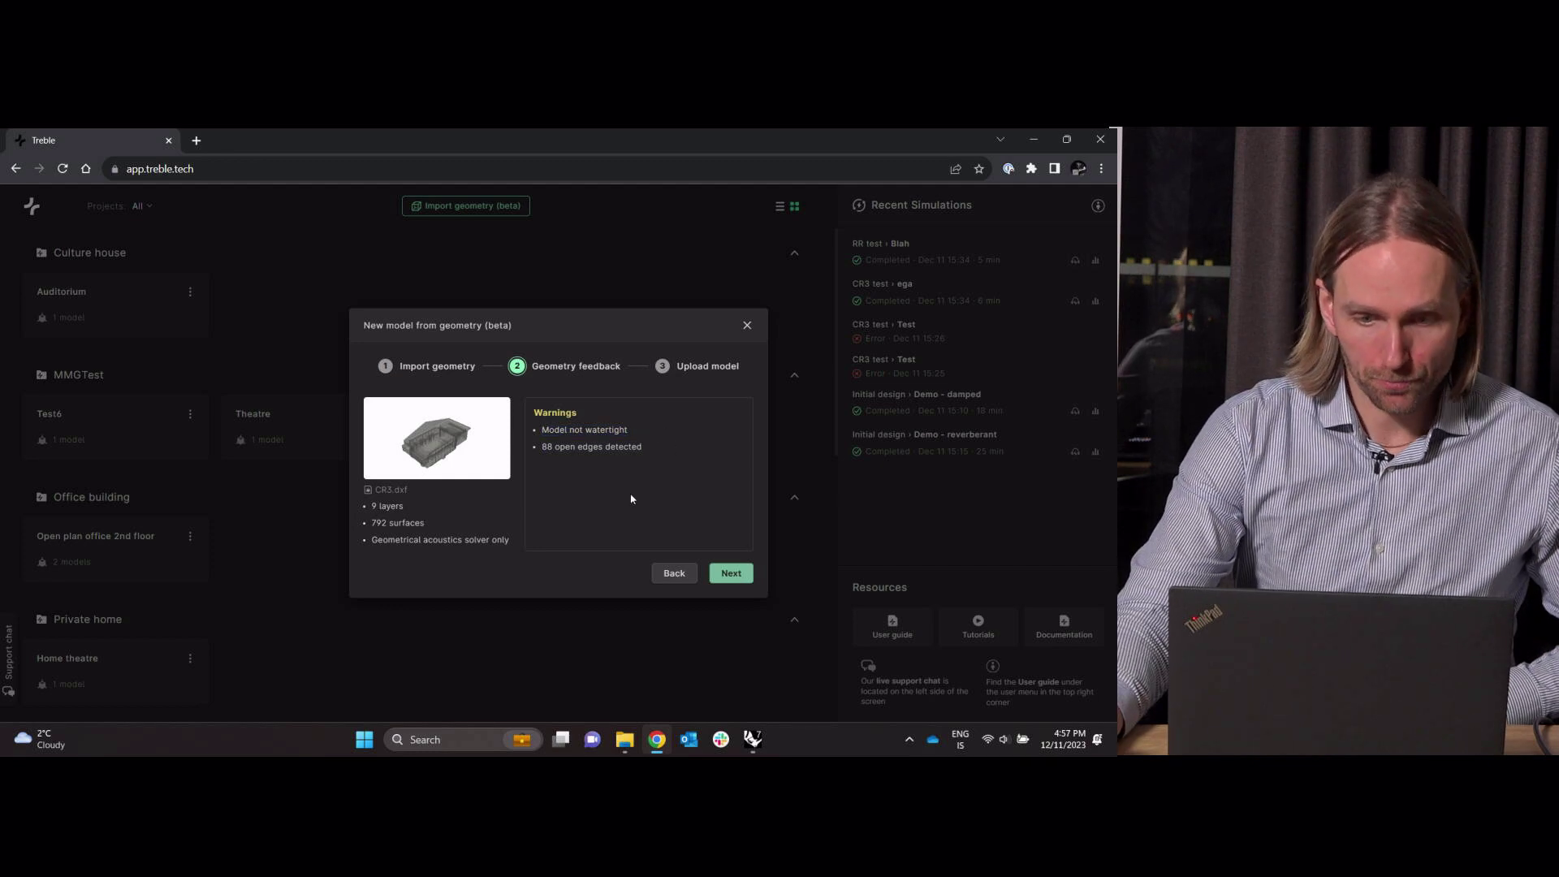
left_click_drag(372, 539, 510, 540)
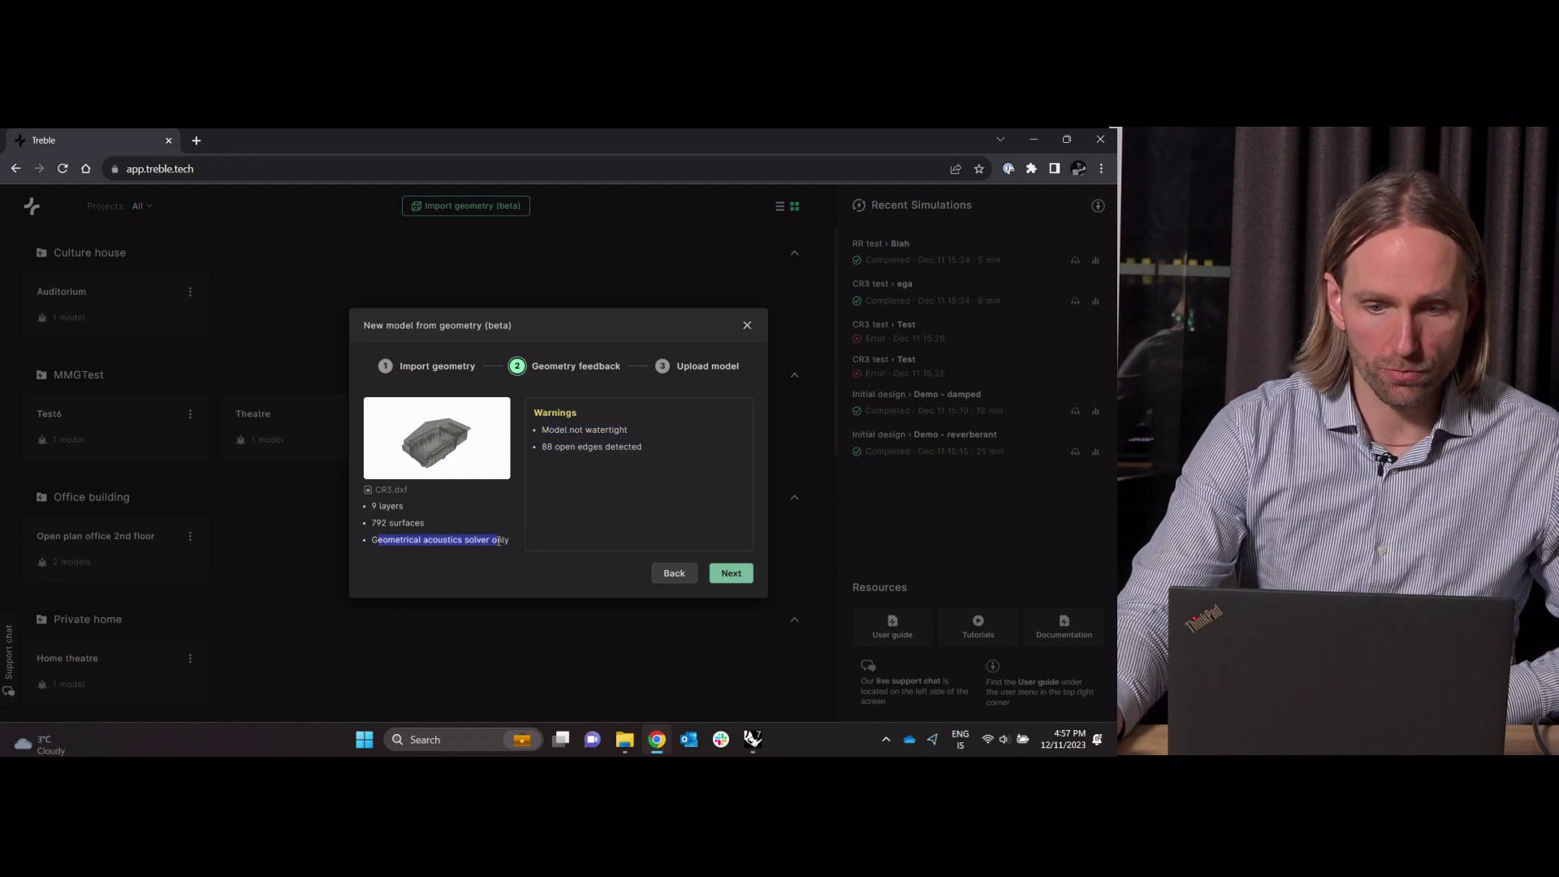
left_click(742, 526)
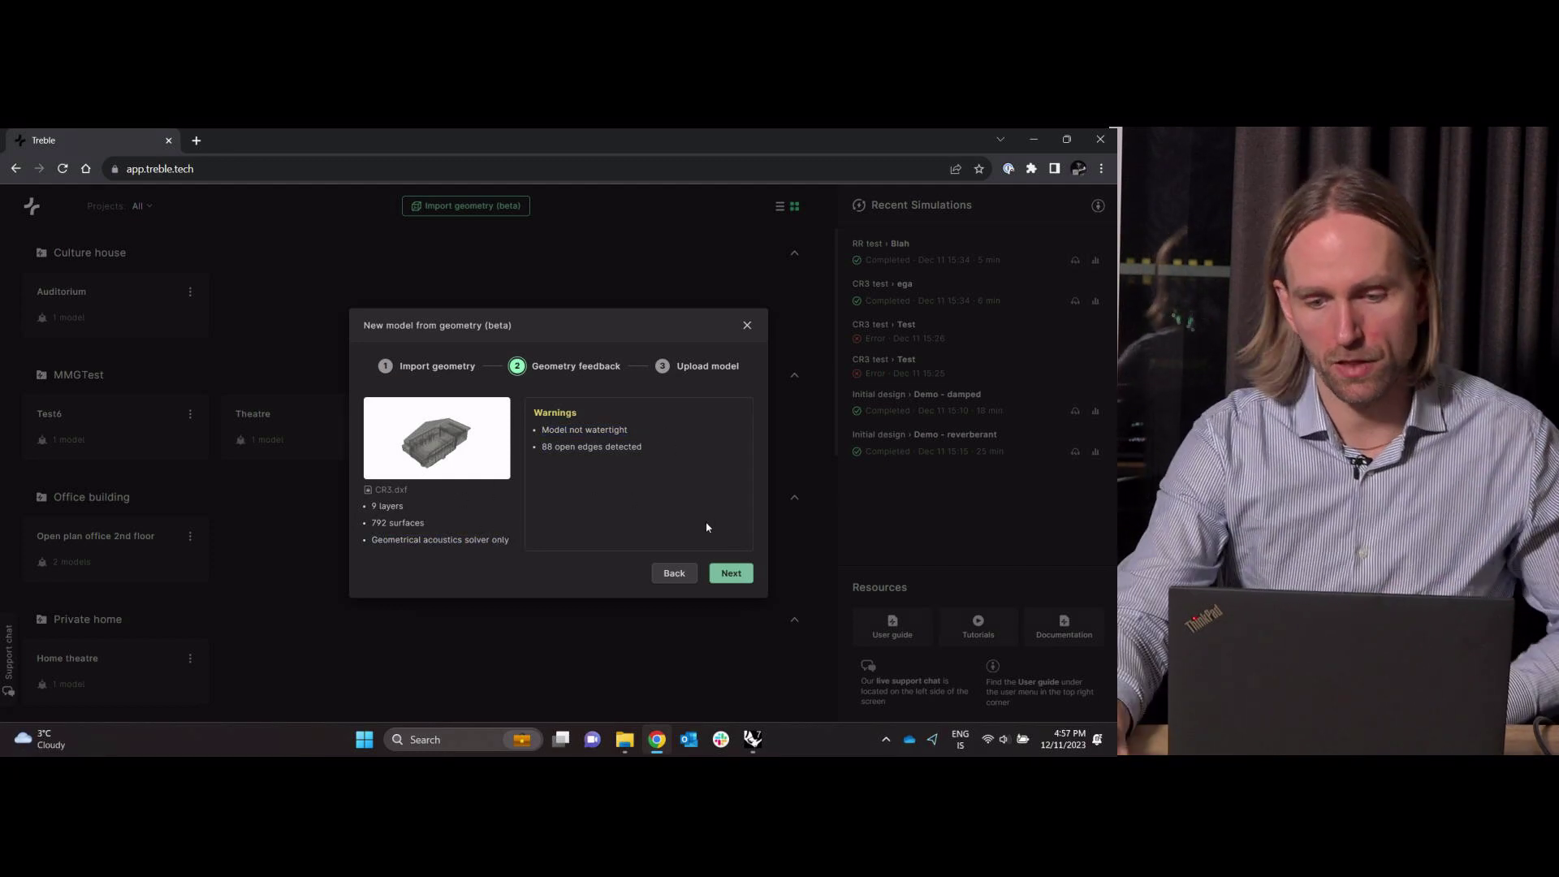
- Continue to the upload step and name the model 'CR3 import'
left_click(735, 574)
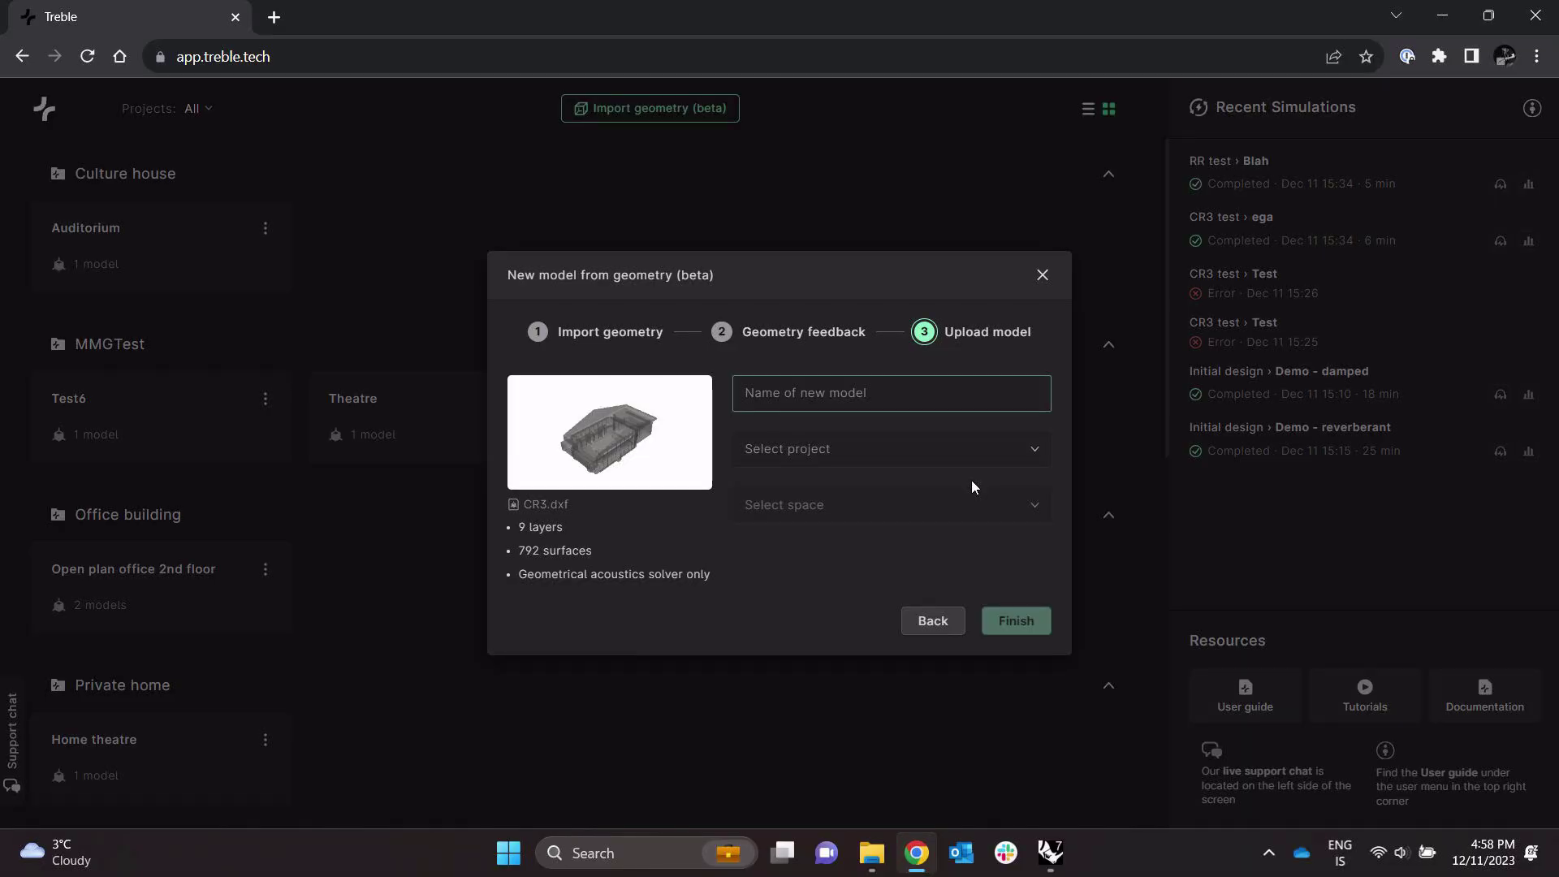
type("CR#")
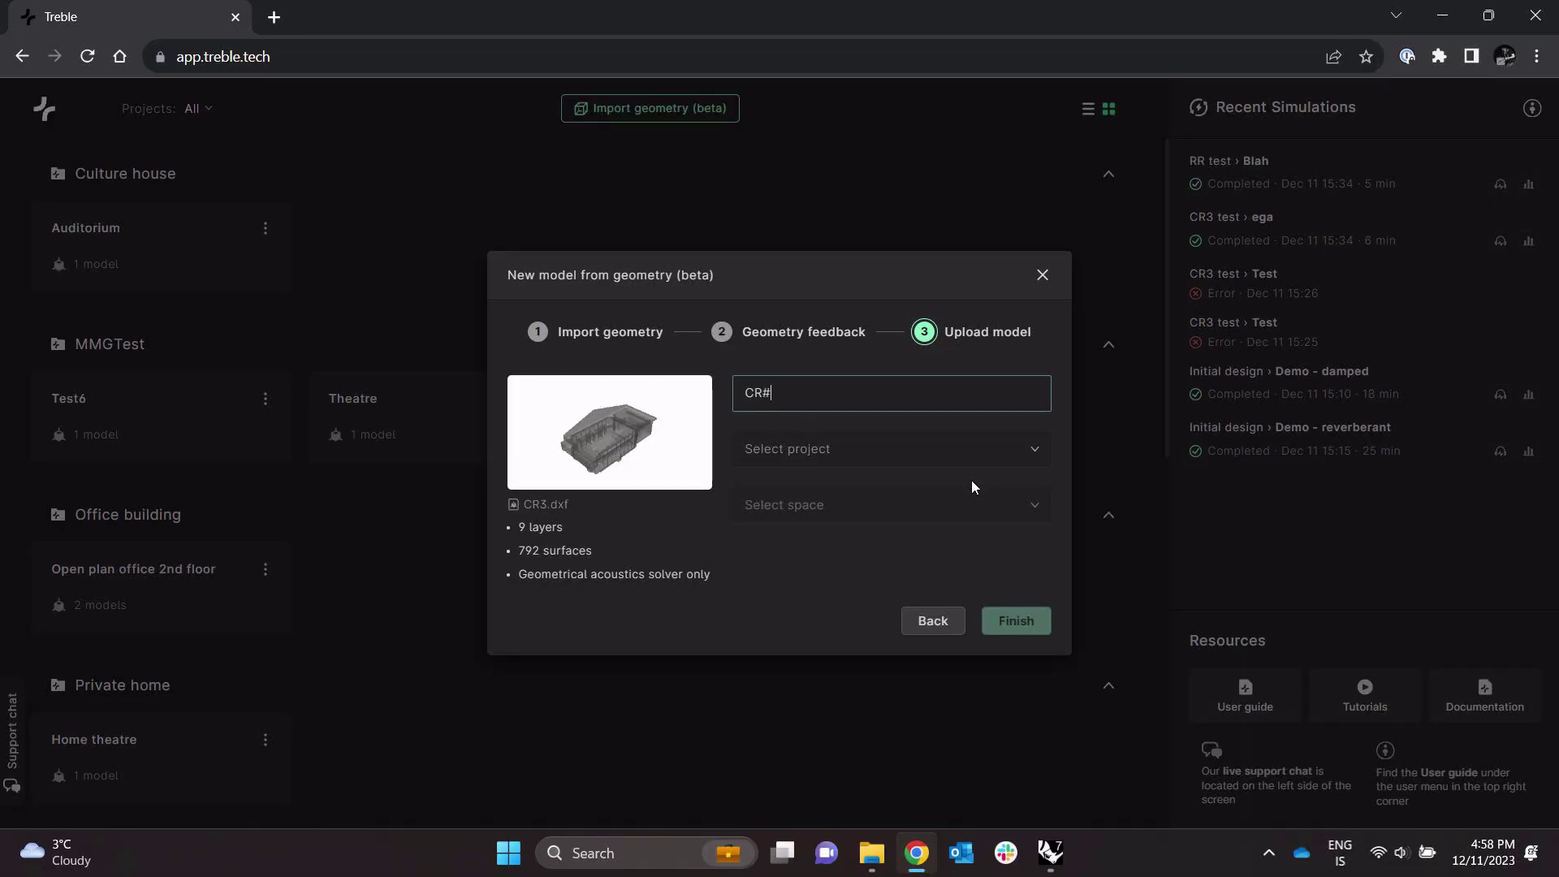
key("BackSpace")
type("3 import")
- Place the model in Webinar import under a new space 'CR3' and finish
left_click(1034, 446)
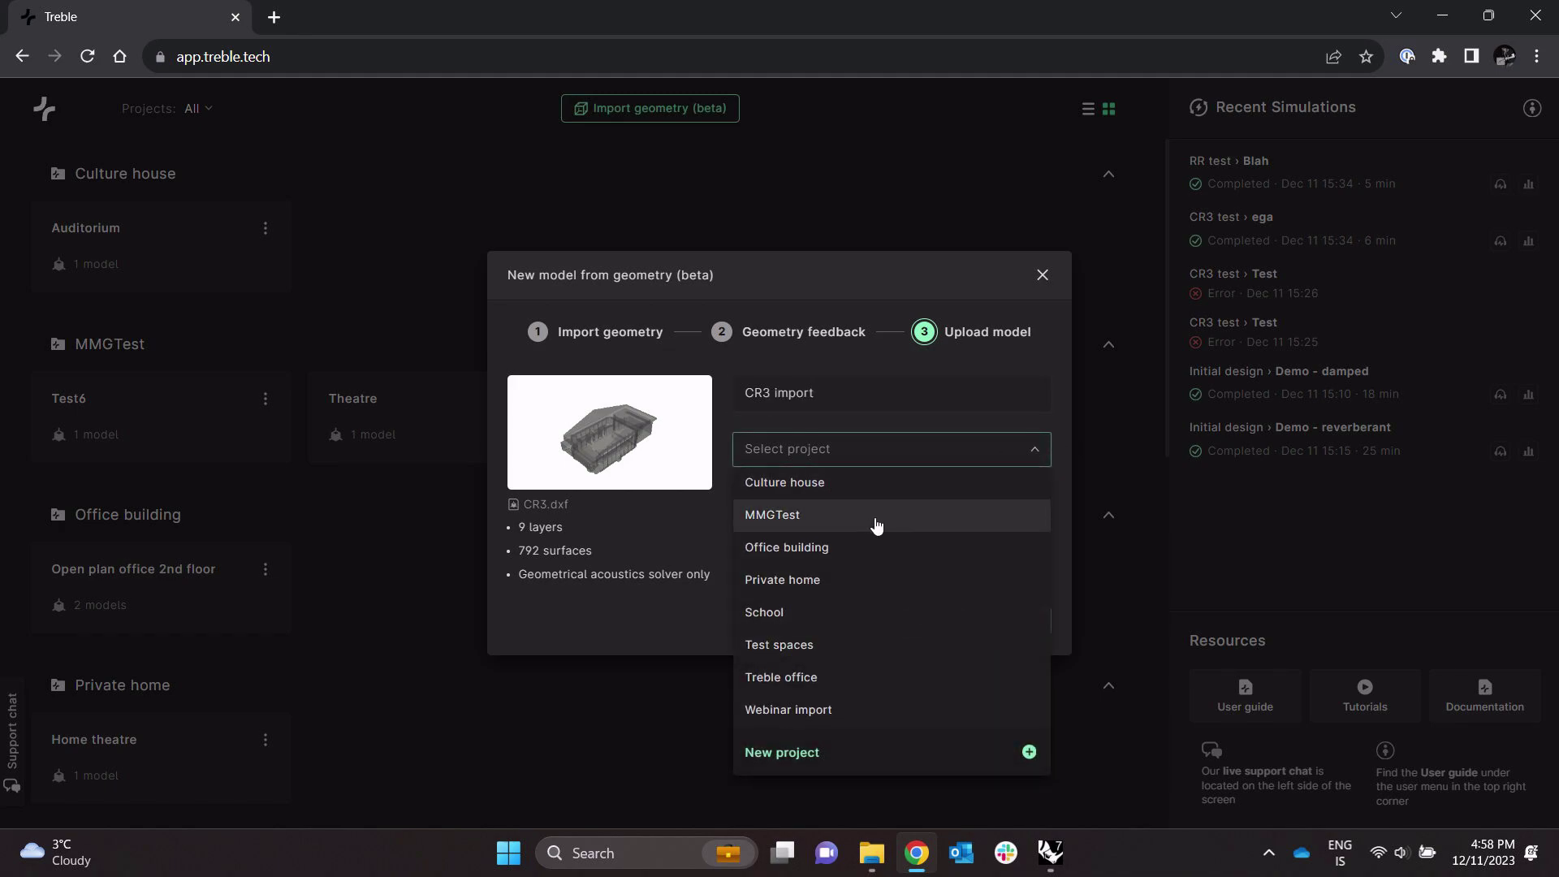
left_click(828, 710)
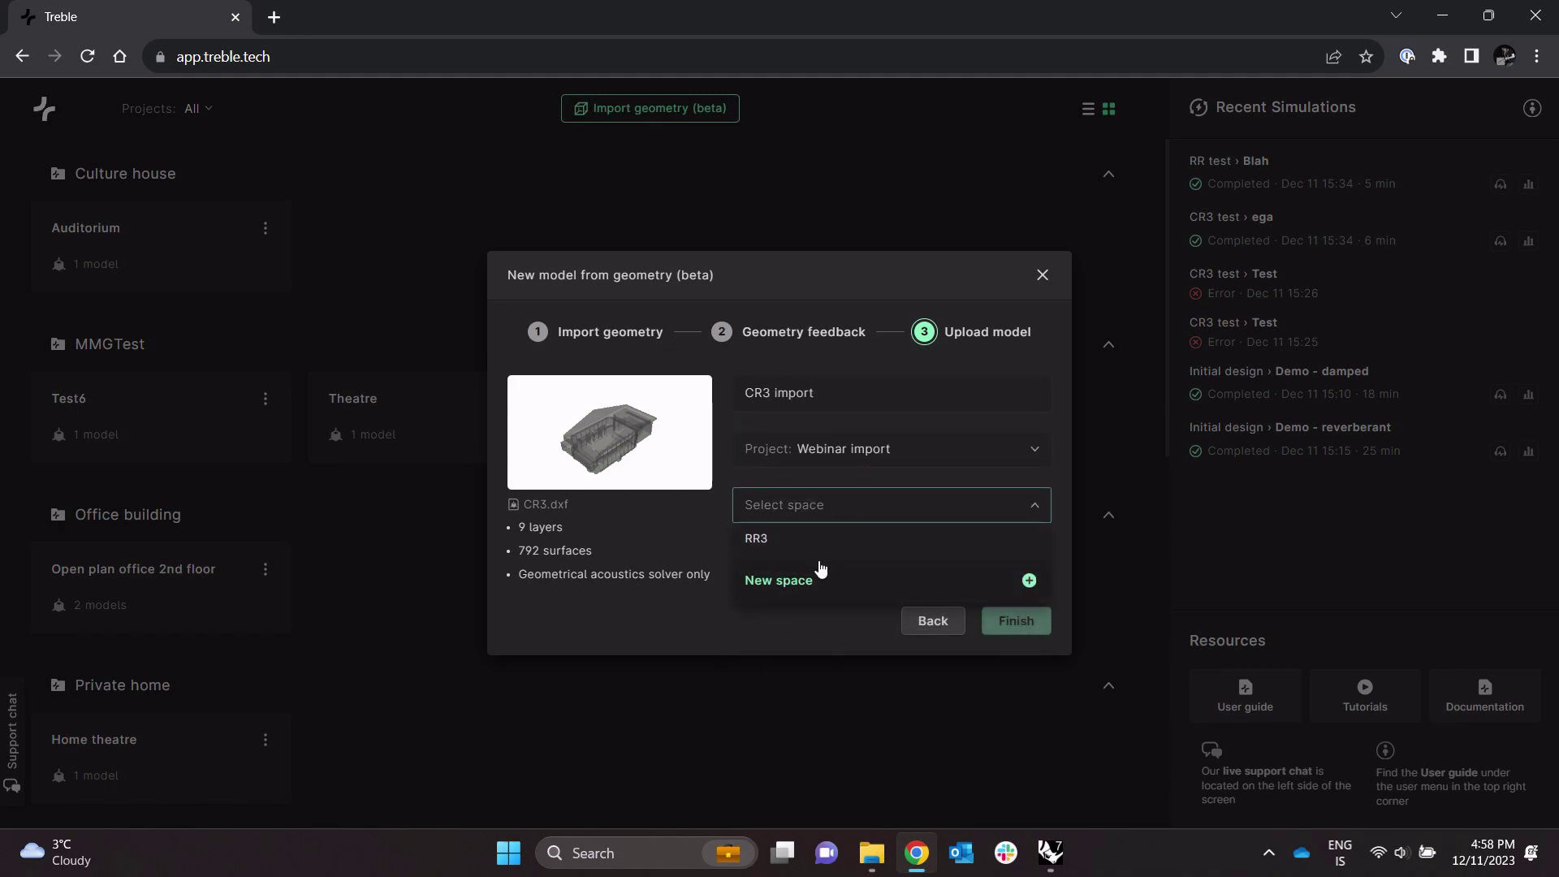
left_click(823, 575)
type("CR")
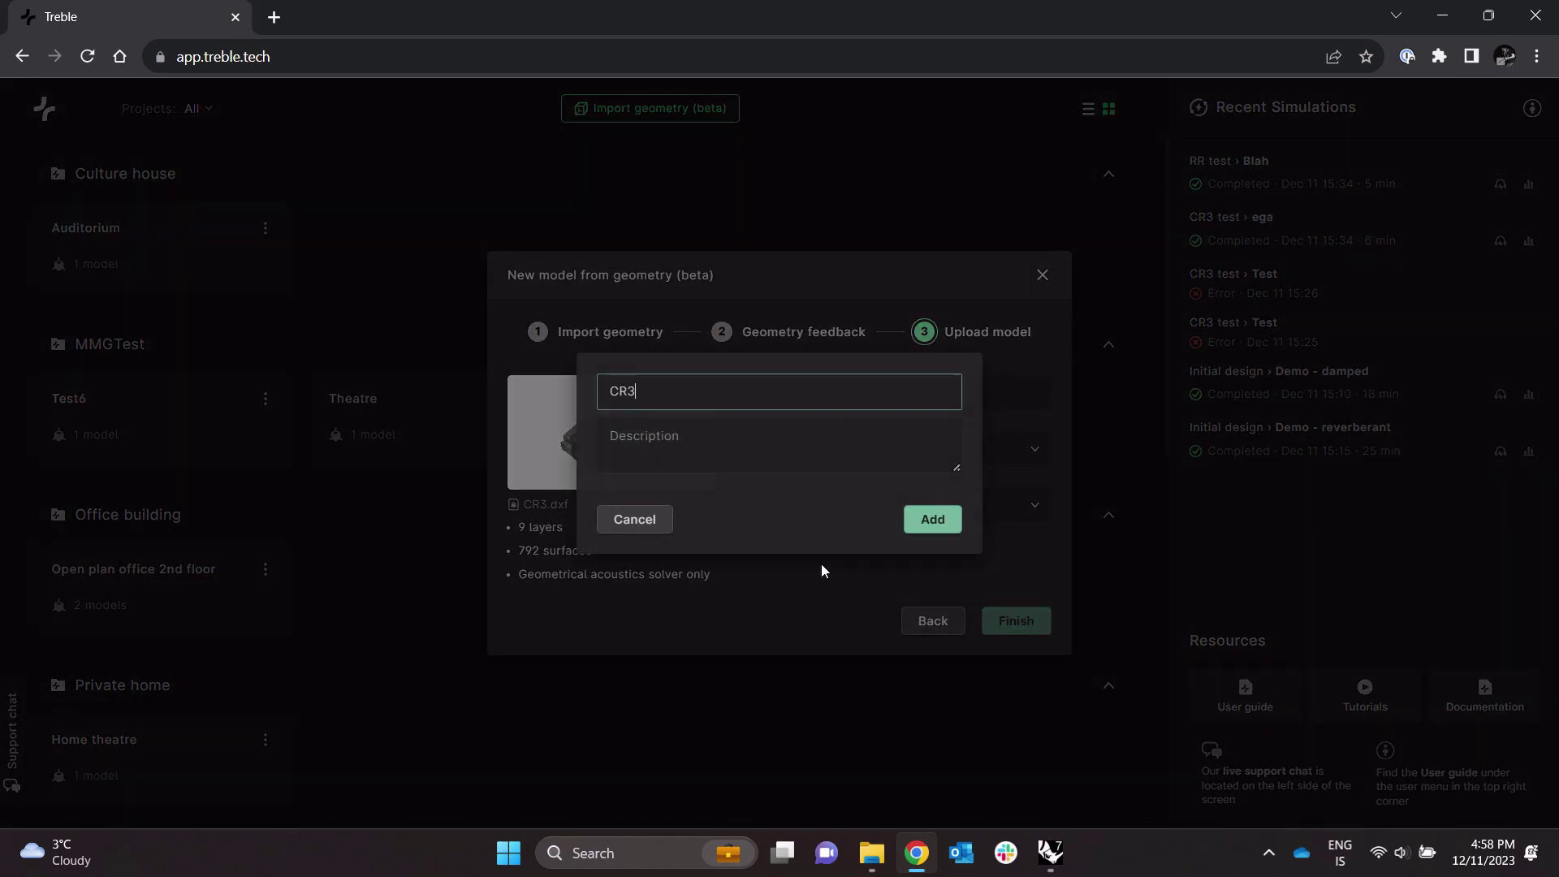
type("3")
left_click(942, 522)
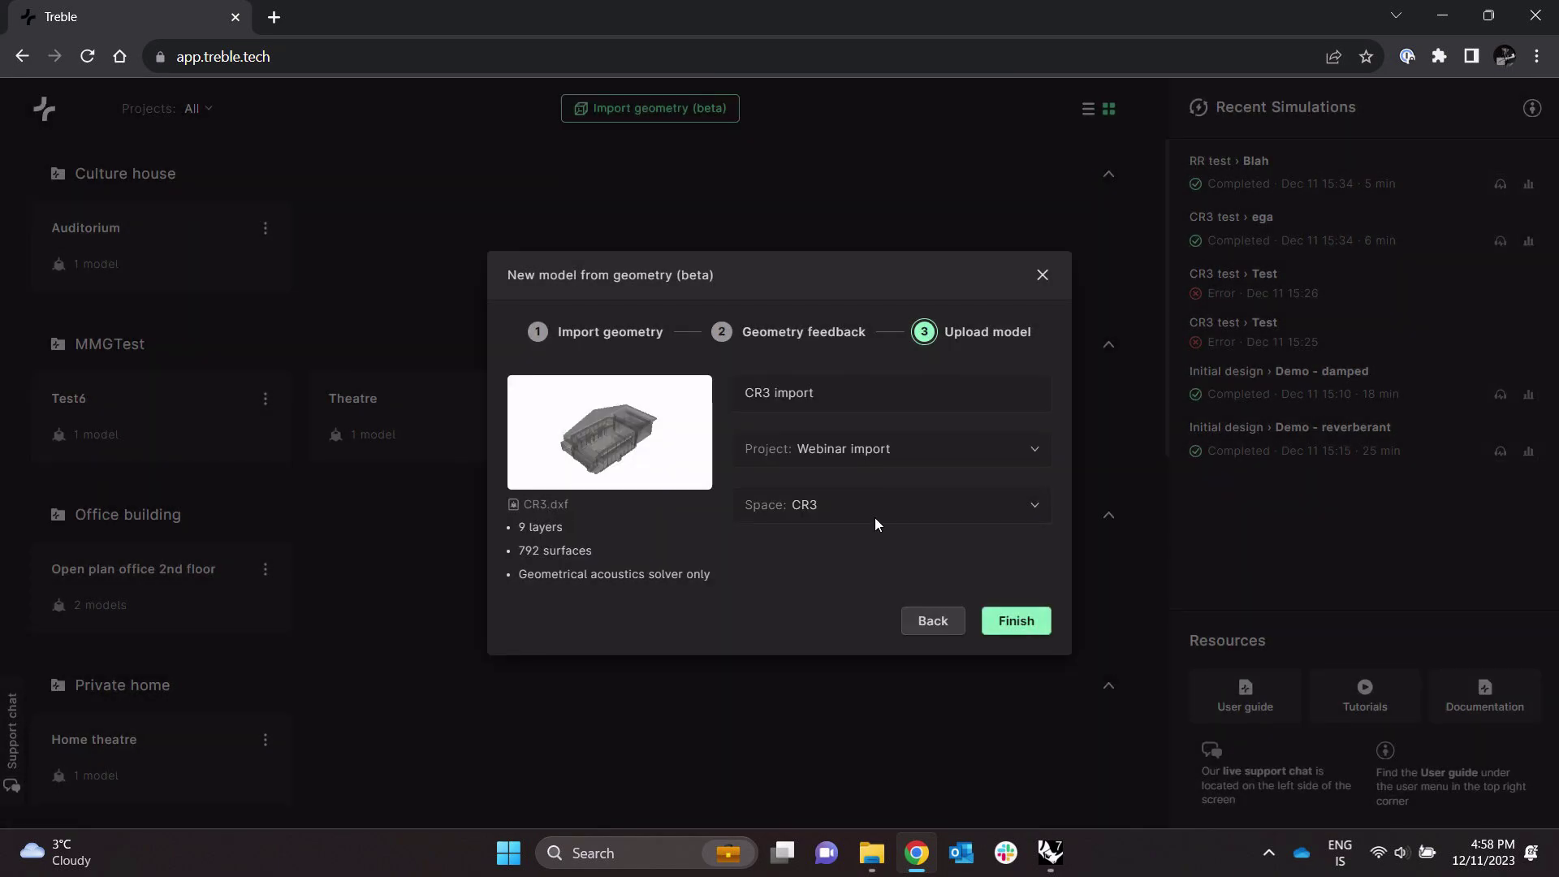
key("Return")
- Open the CR3 import model from the CR3 space in the 3D editor, which shows a 'too little volume' (0.00 m³) warning
scroll(705, 442, "down", 10)
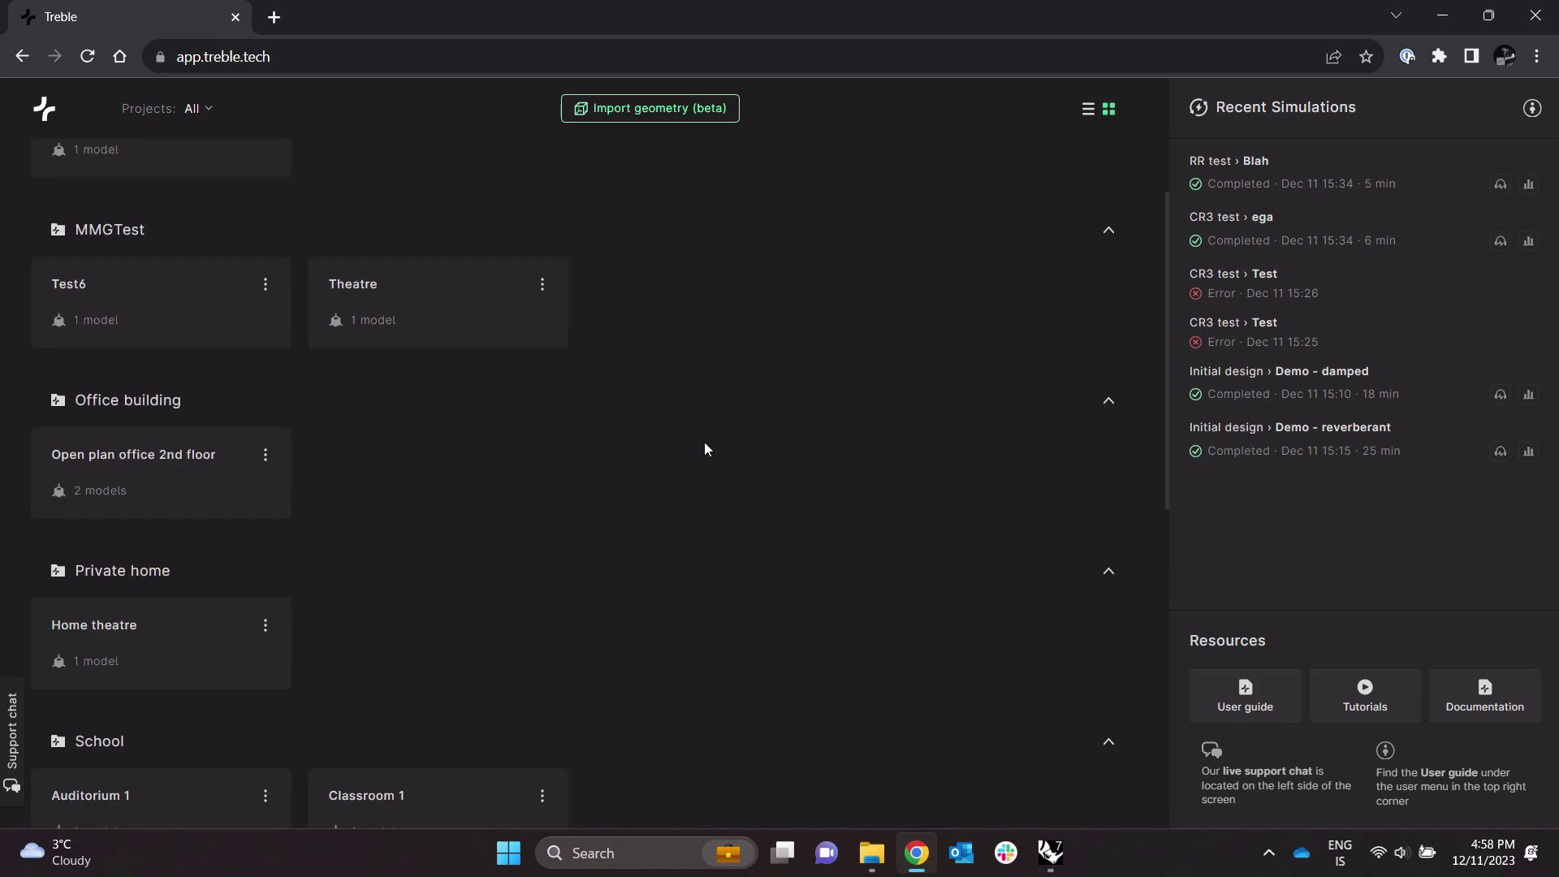
left_click(153, 737)
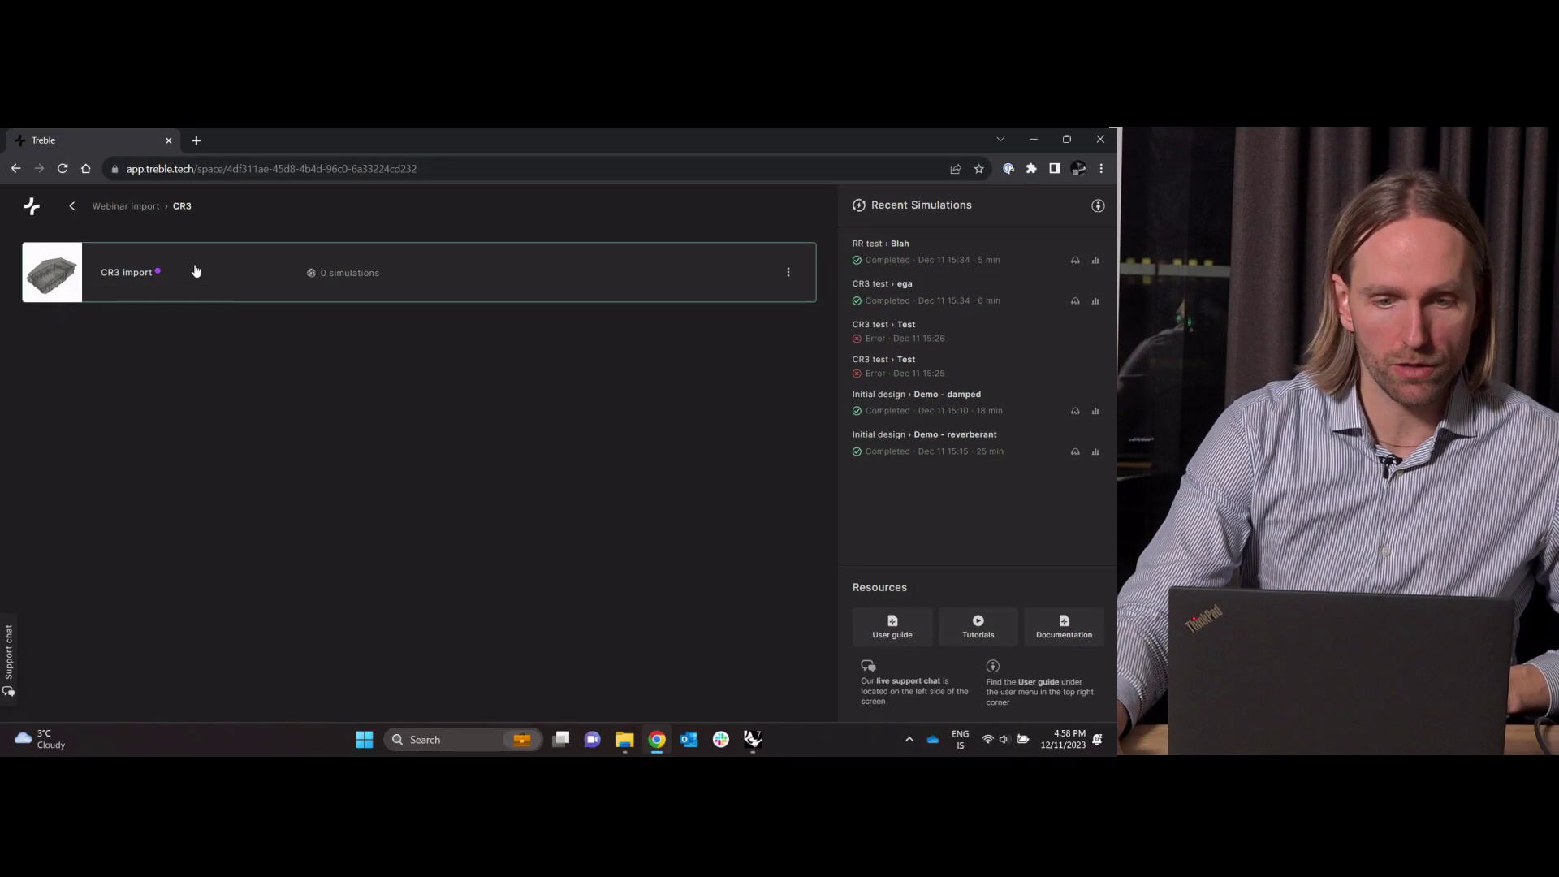
left_click(272, 199)
left_click(1078, 405)
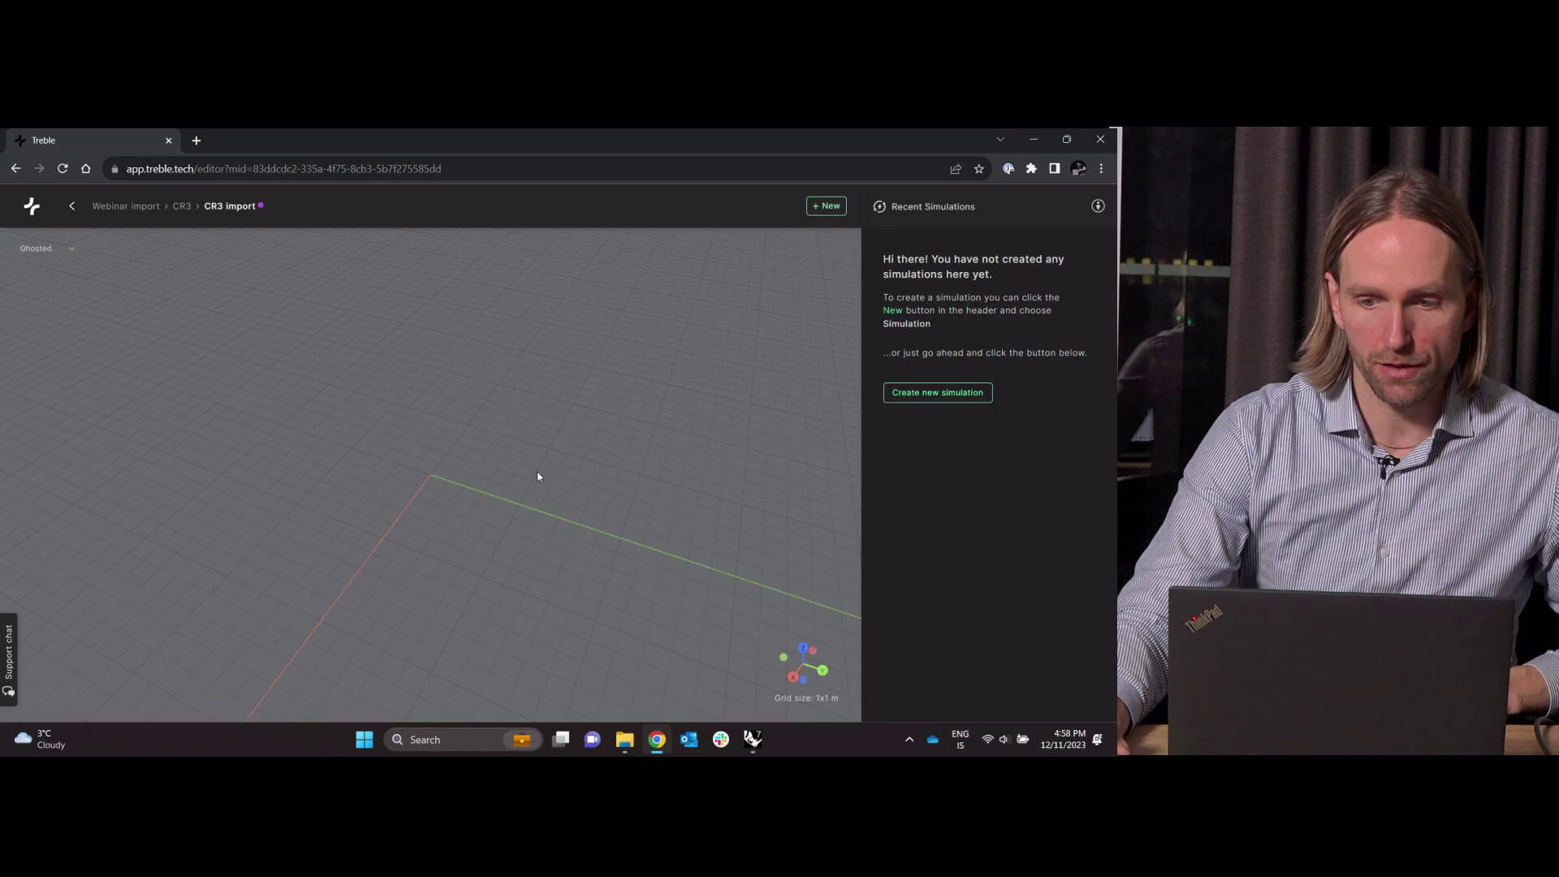
left_click_drag(441, 517, 509, 416)
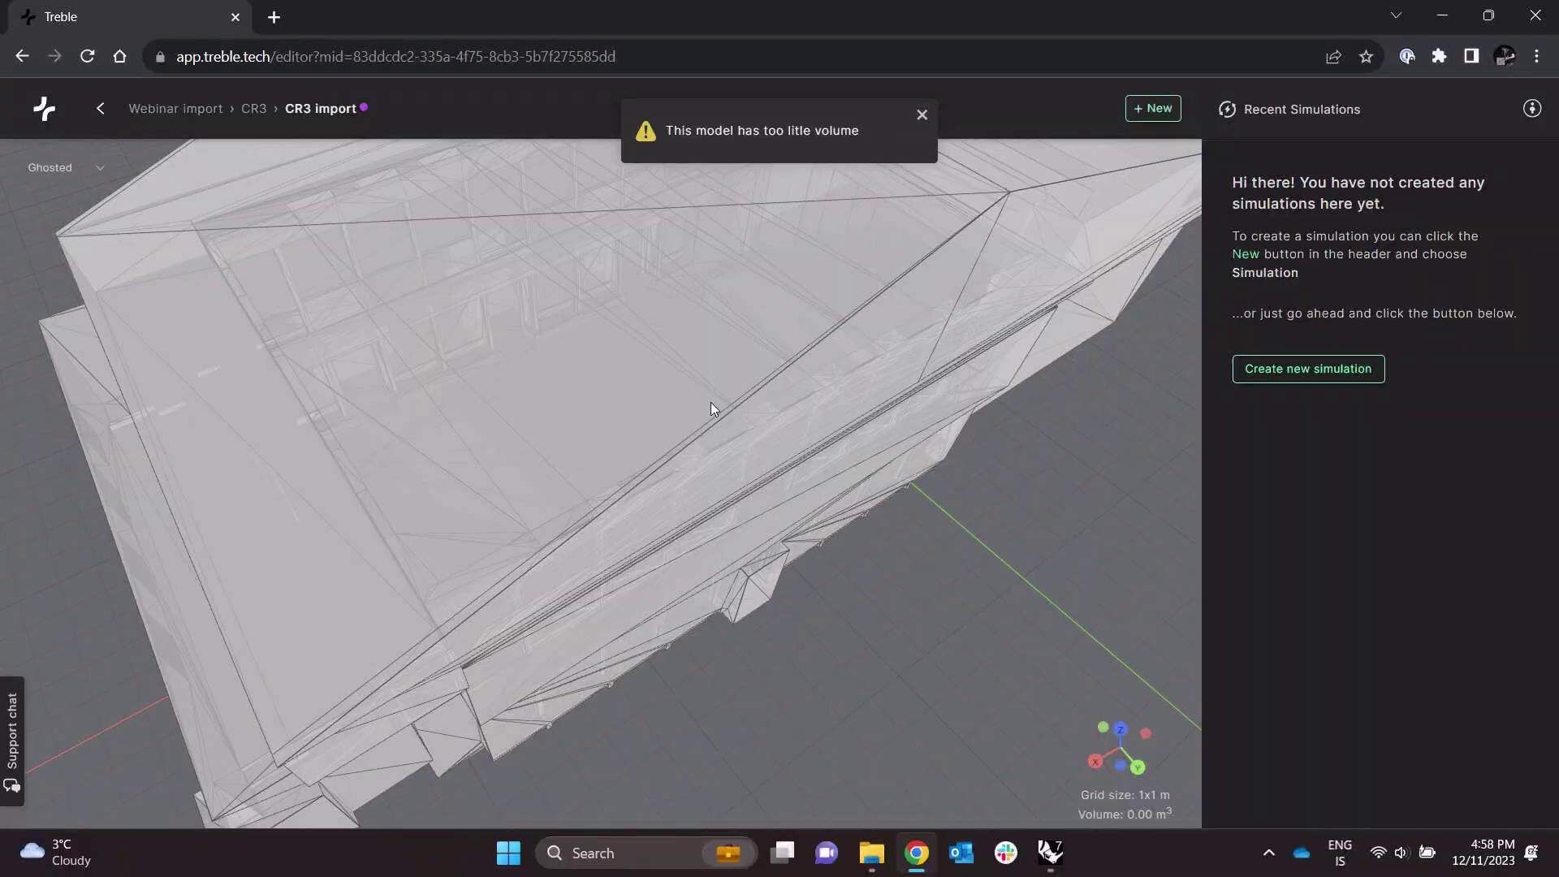
scroll(710, 402, "down", 3)
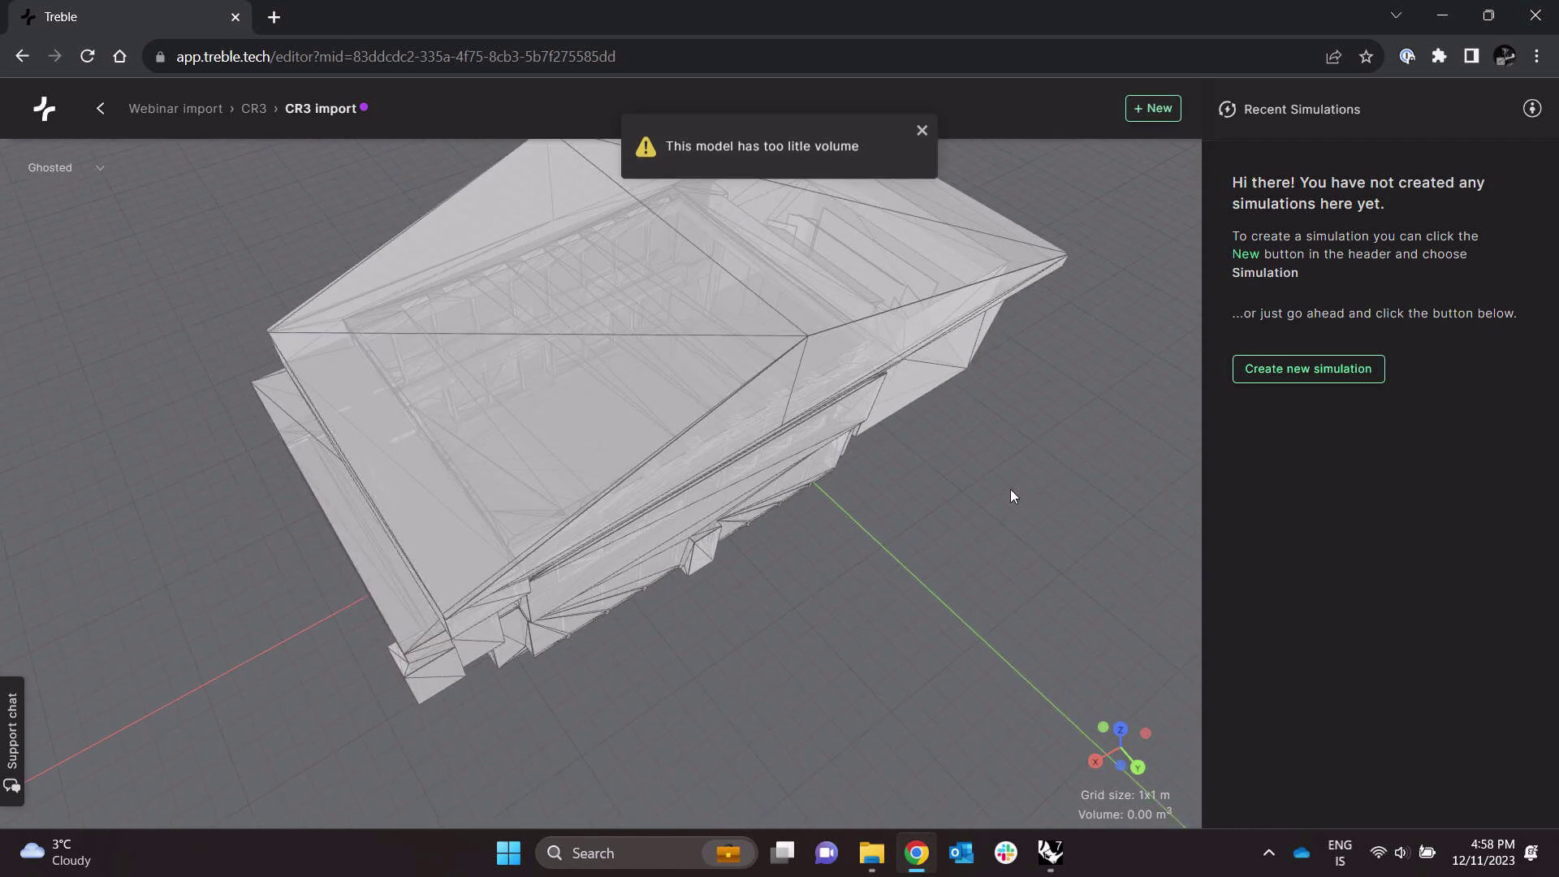